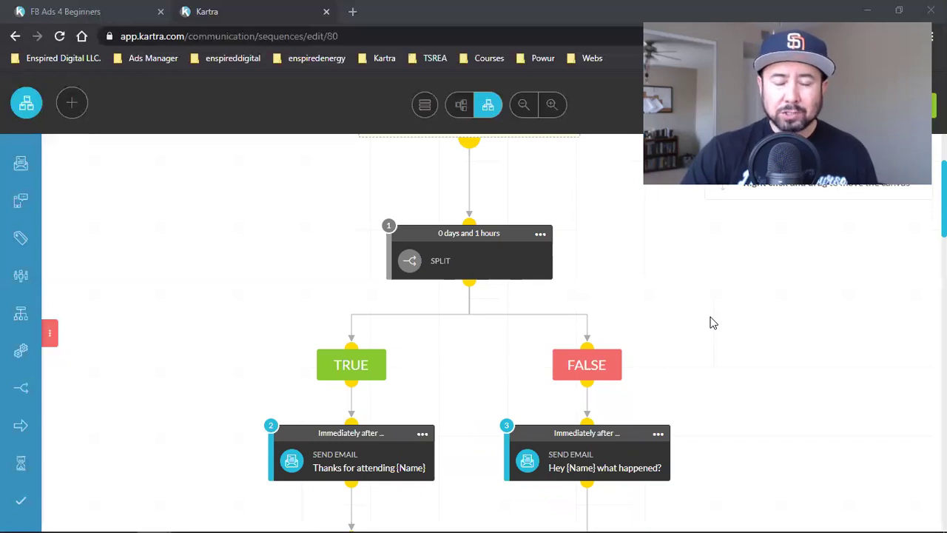
Look over the FB Ads 4 Beginners landing page and return to the sequence canvas.
scroll(711, 322, "up", 2)
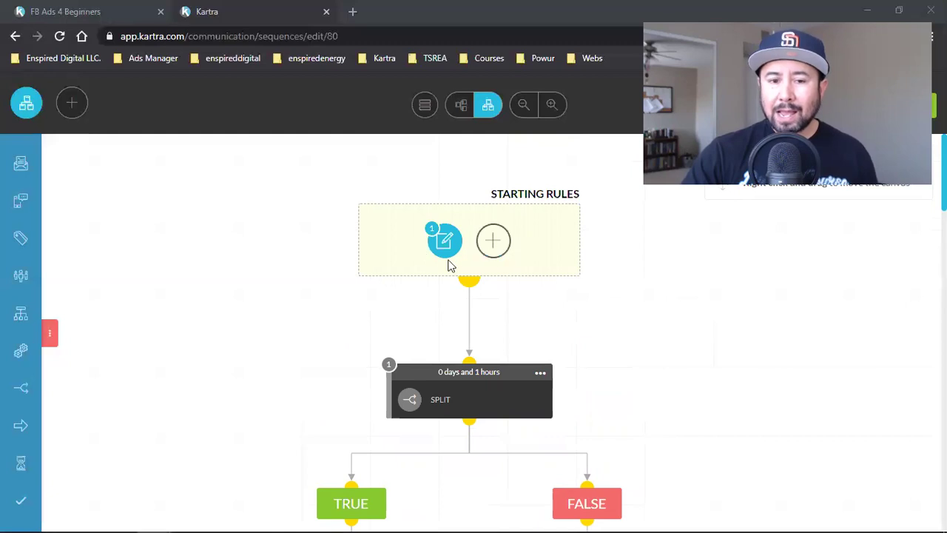
left_click(102, 8)
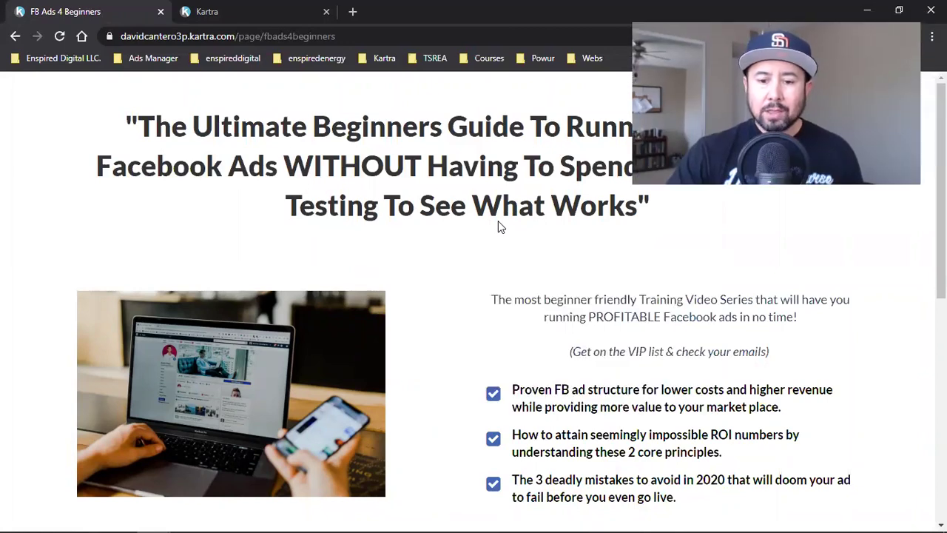
scroll(514, 314, "down", 2)
scroll(476, 380, "up", 3)
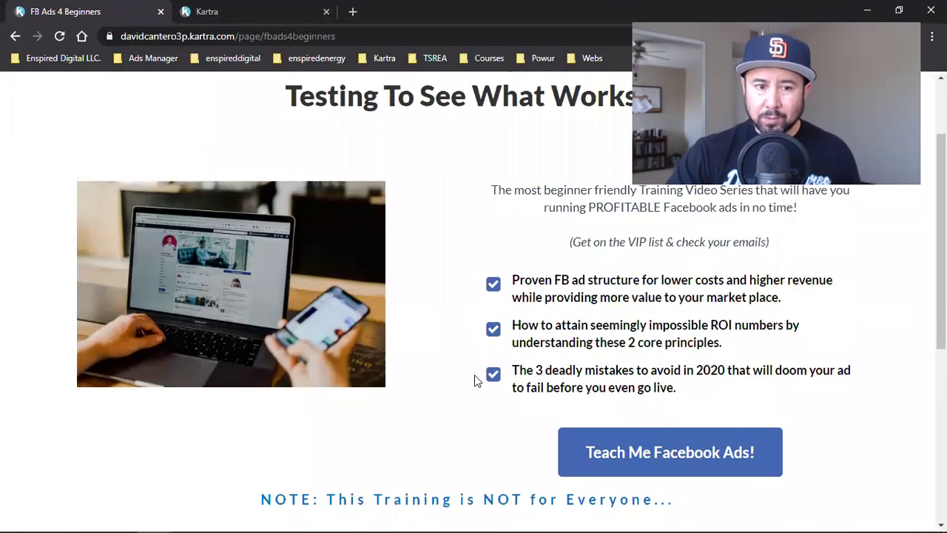
left_click(226, 10)
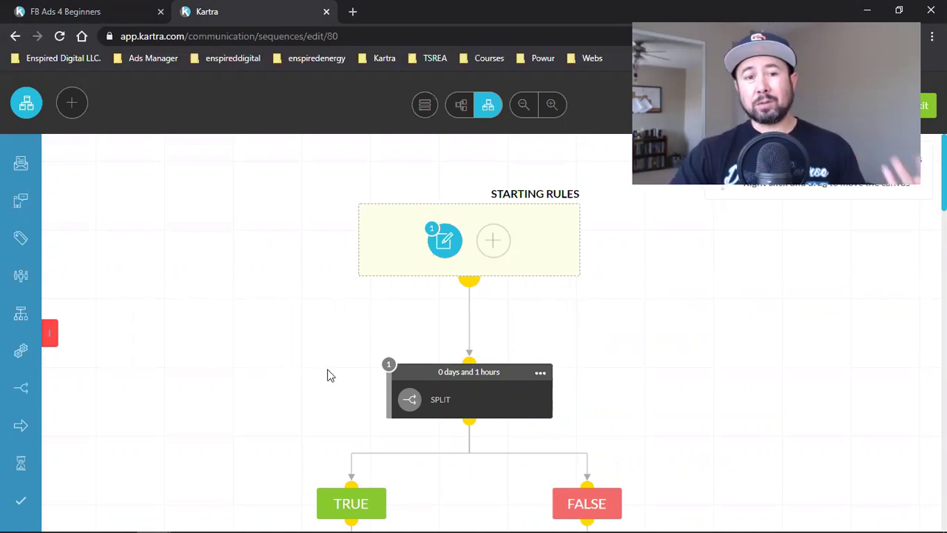
View the VIP opt-in form behind the landing page's "Teach Me Facebook Ads!" offer and close it.
left_click(94, 6)
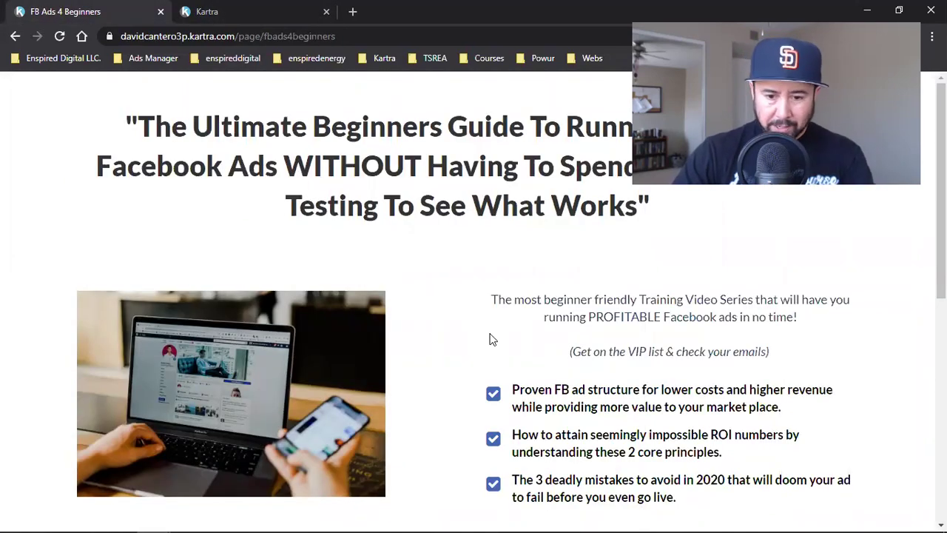
scroll(489, 339, "down", 3)
left_click(691, 429)
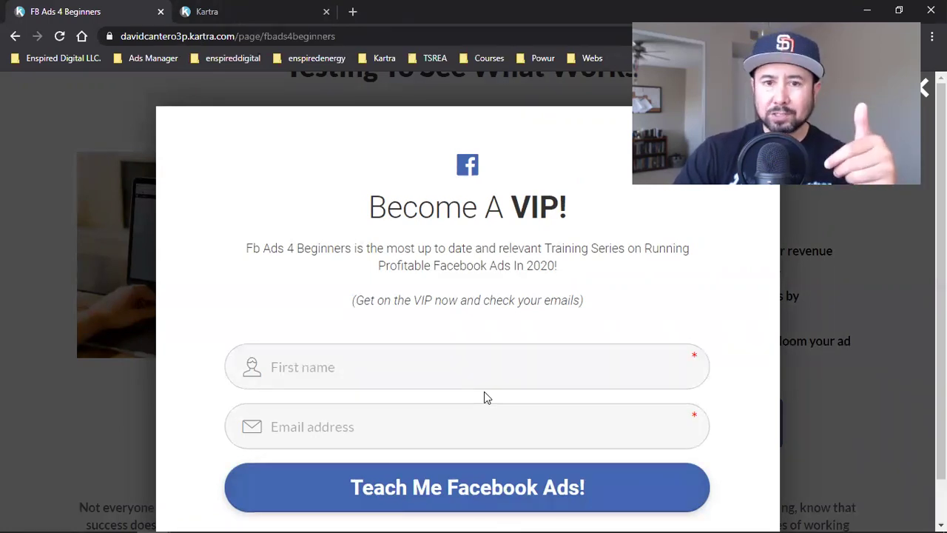
left_click(824, 310)
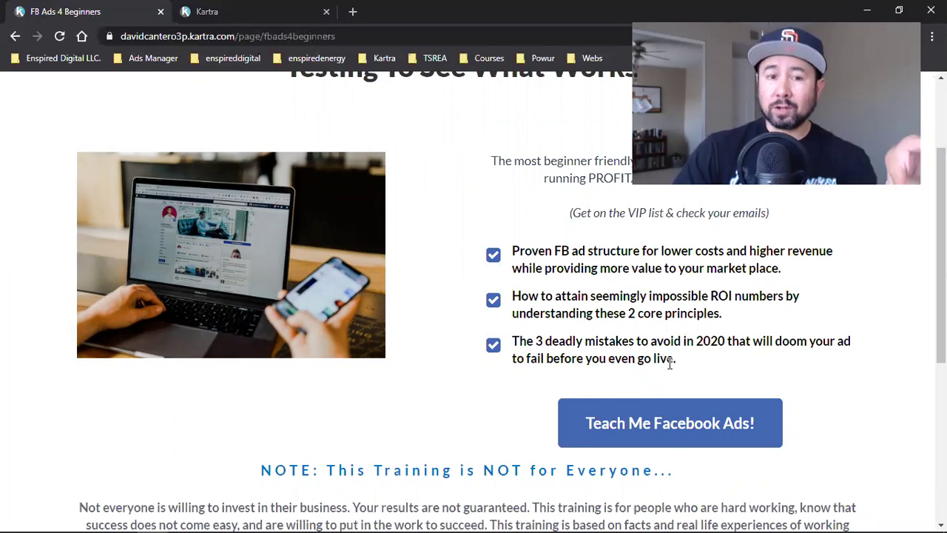
Read the landing page's headline, its three bullet points and the note about who the training is for.
scroll(611, 385, "up", 2)
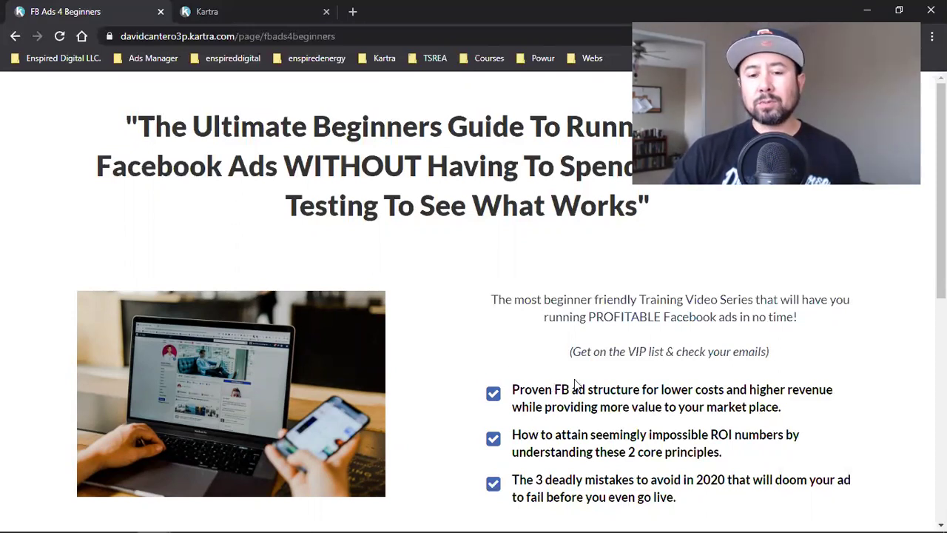
left_click_drag(376, 219, 378, 239)
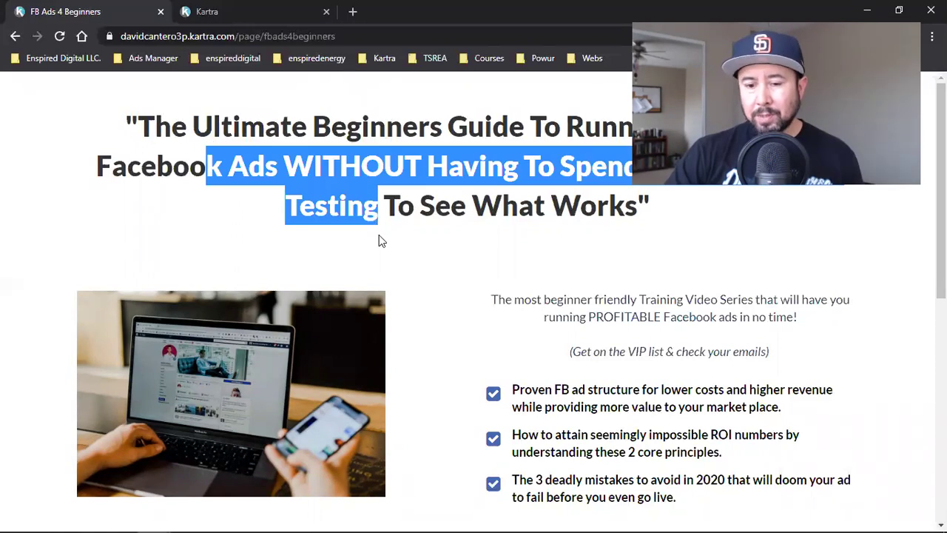
scroll(378, 239, "down", 3)
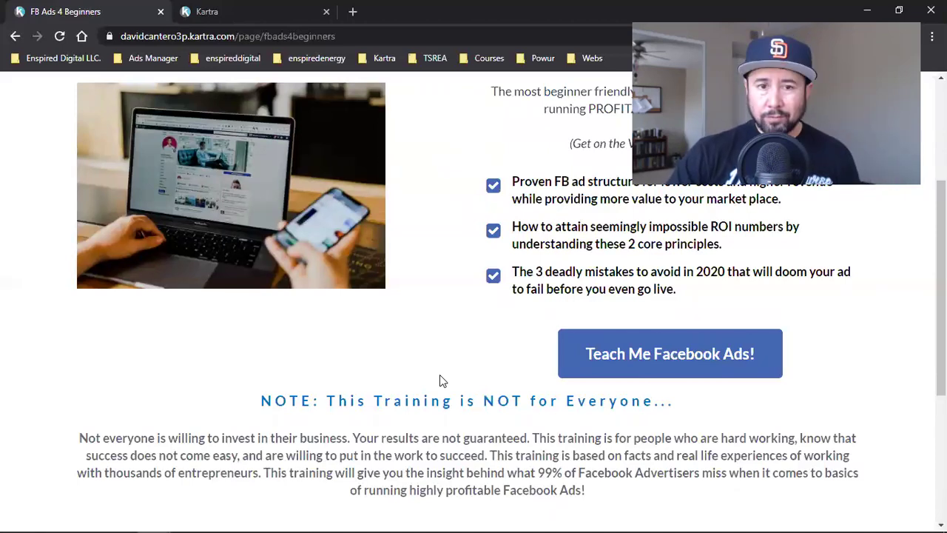
scroll(440, 380, "up", 3)
left_click(484, 321)
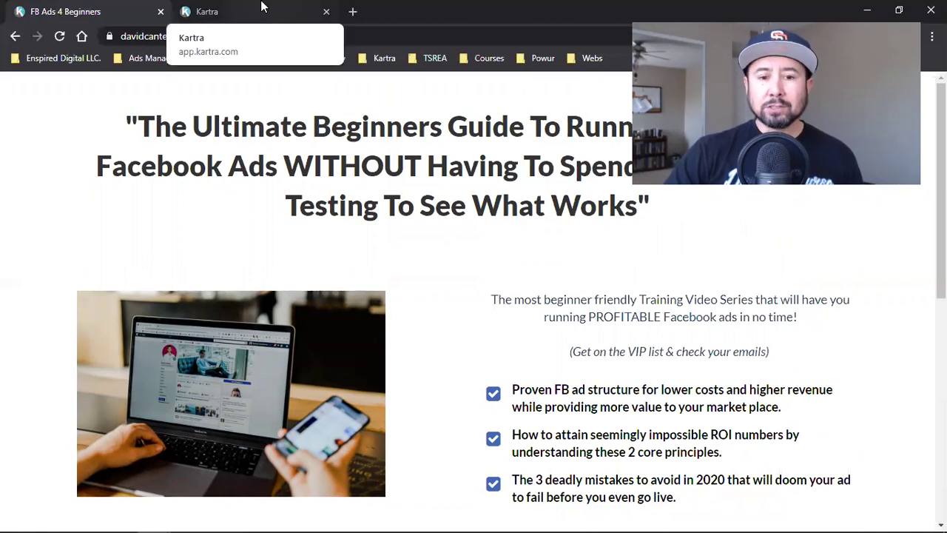
left_click_drag(242, 143, 488, 245)
left_click(488, 245)
scroll(486, 246, "down", 3)
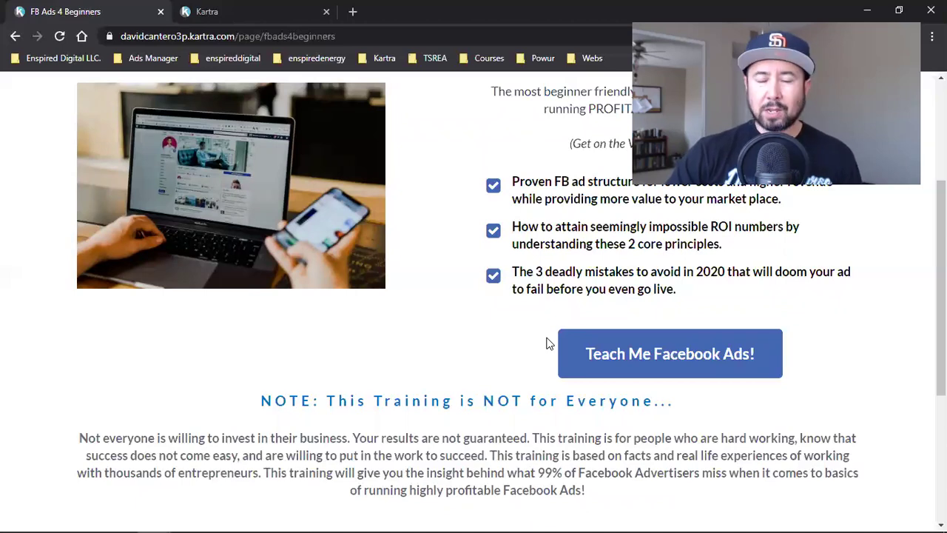
Switch back to the Kartra sequence, inspect the opt-in form rule in its starting rules, and close the rules.
left_click(218, 6)
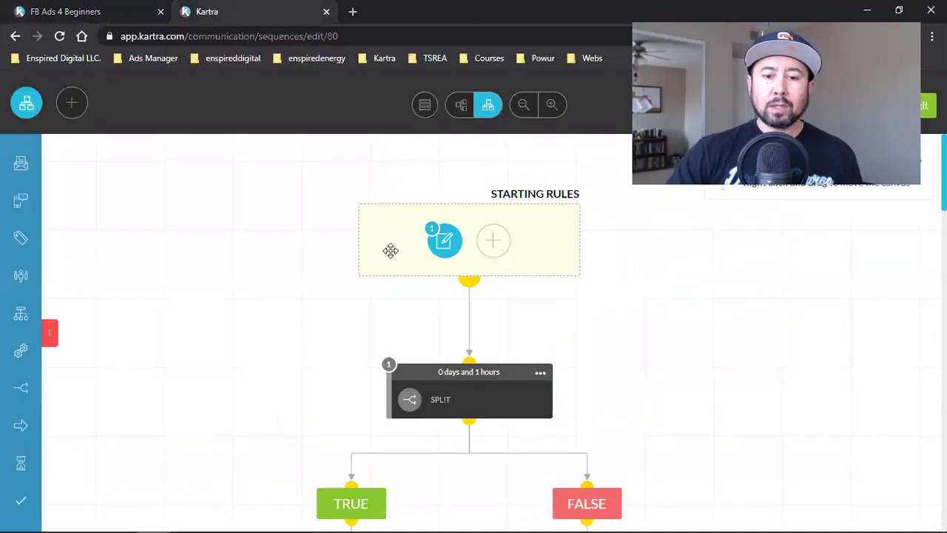
left_click(448, 240)
left_click(500, 238)
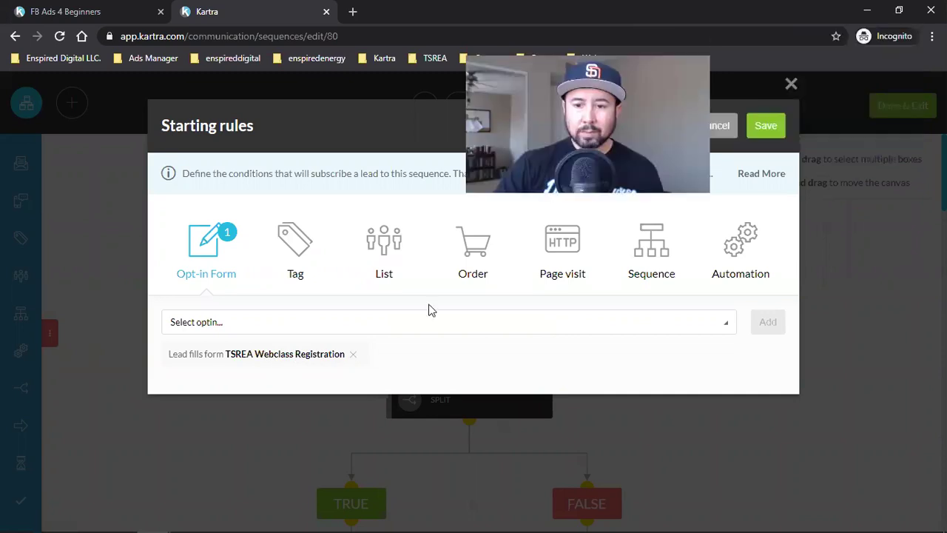
left_click(731, 88)
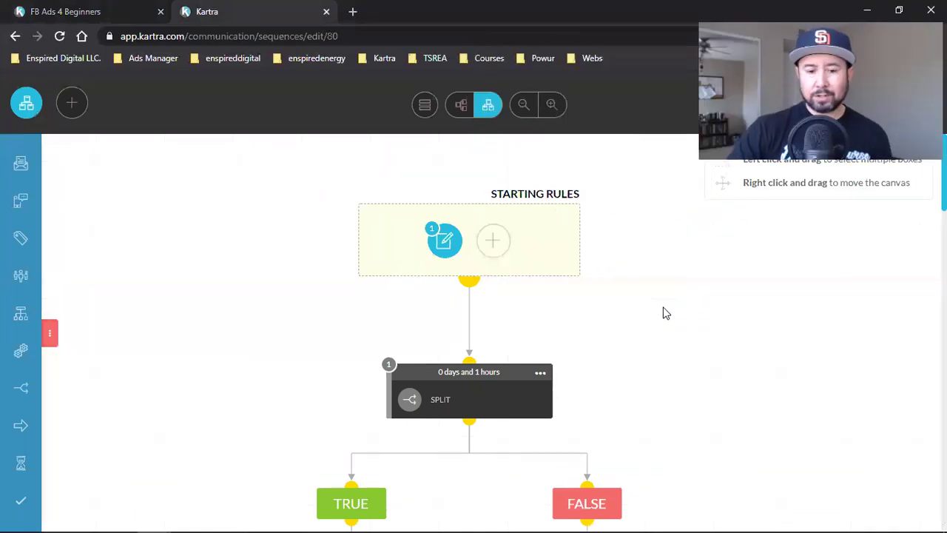
Open the Split step's settings, examine its delay, schedule and tag condition, and close them.
left_click(540, 373)
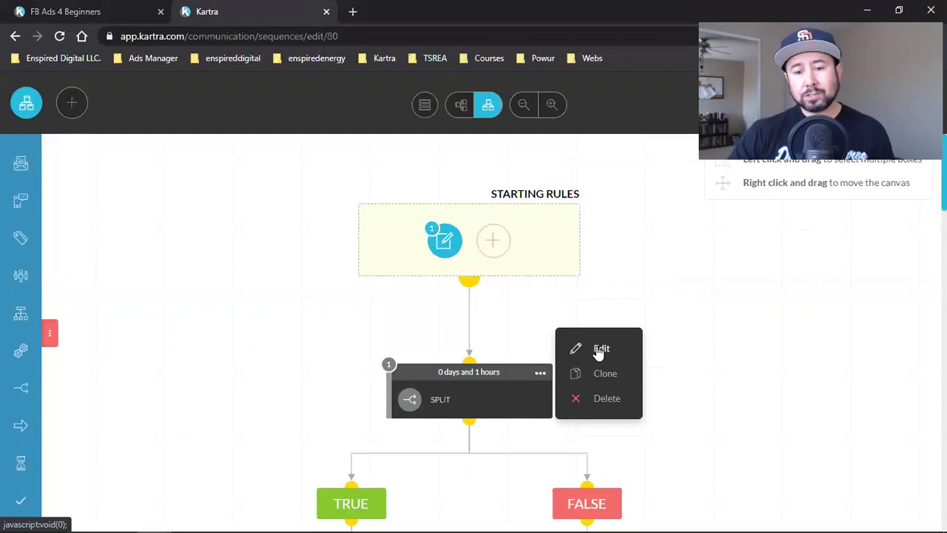
left_click(601, 349)
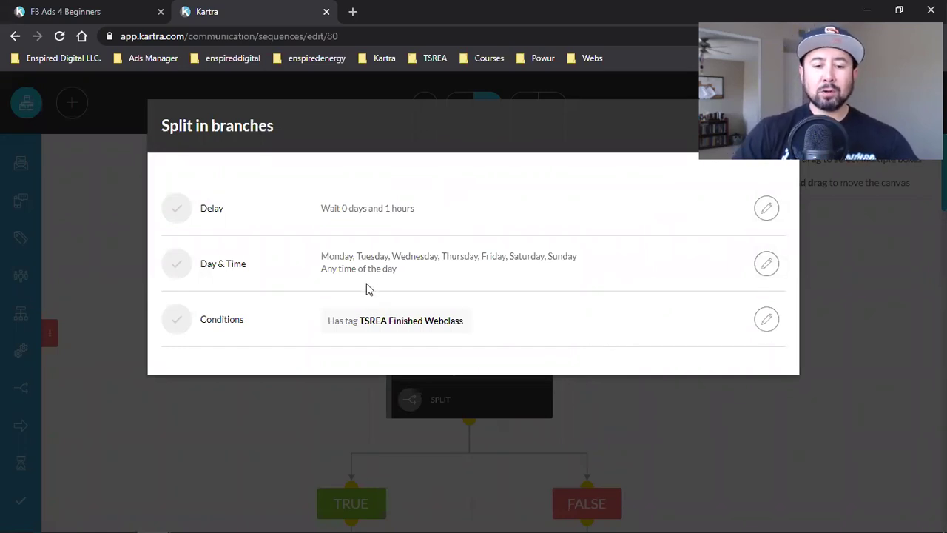
left_click_drag(335, 323, 481, 330)
left_click(478, 328)
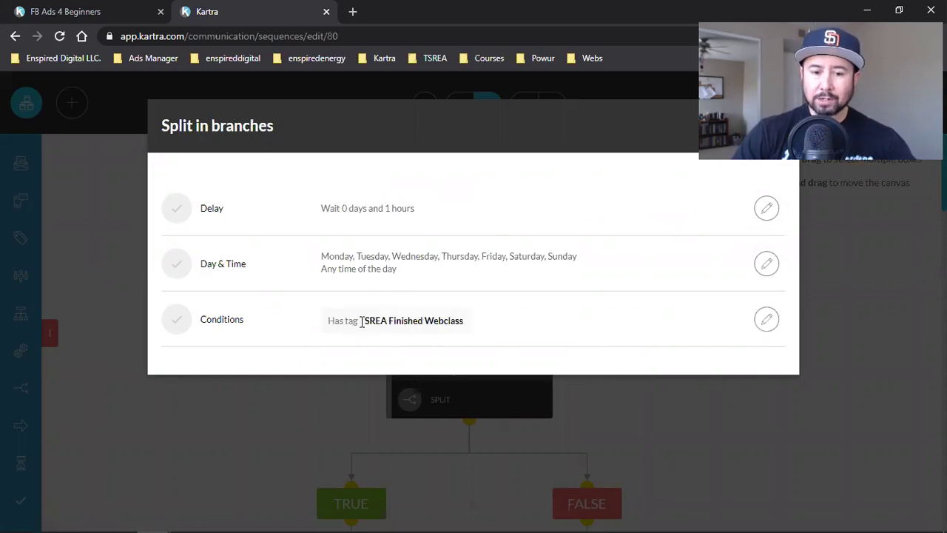
left_click_drag(360, 321, 458, 321)
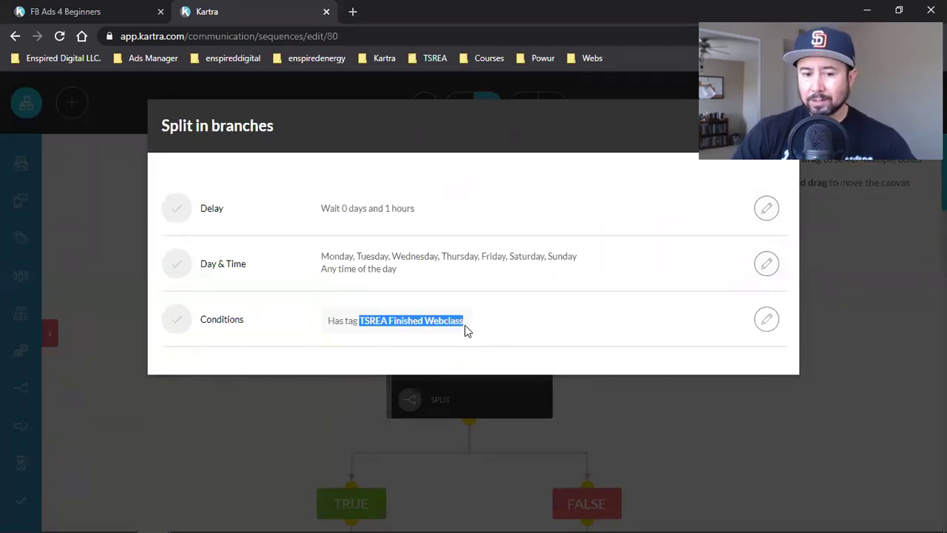
left_click(364, 321)
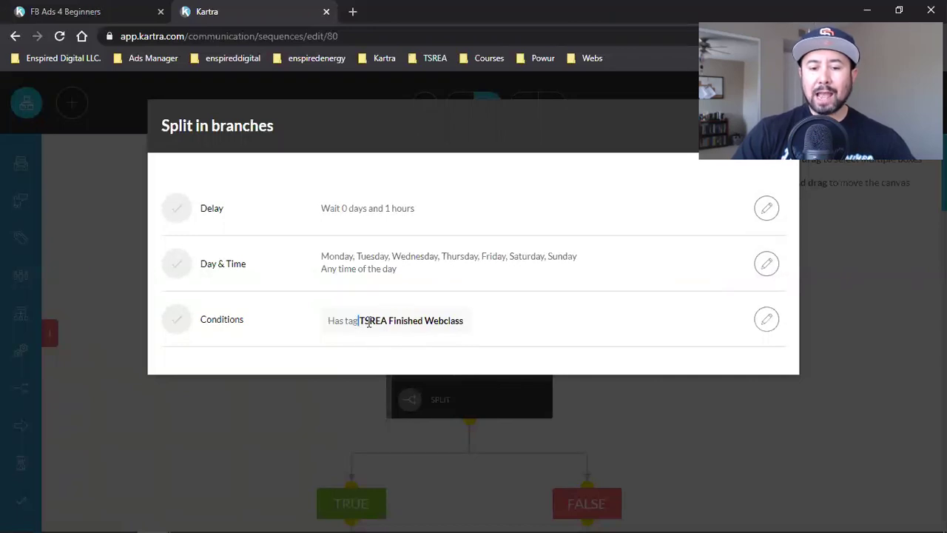
left_click_drag(369, 322, 506, 324)
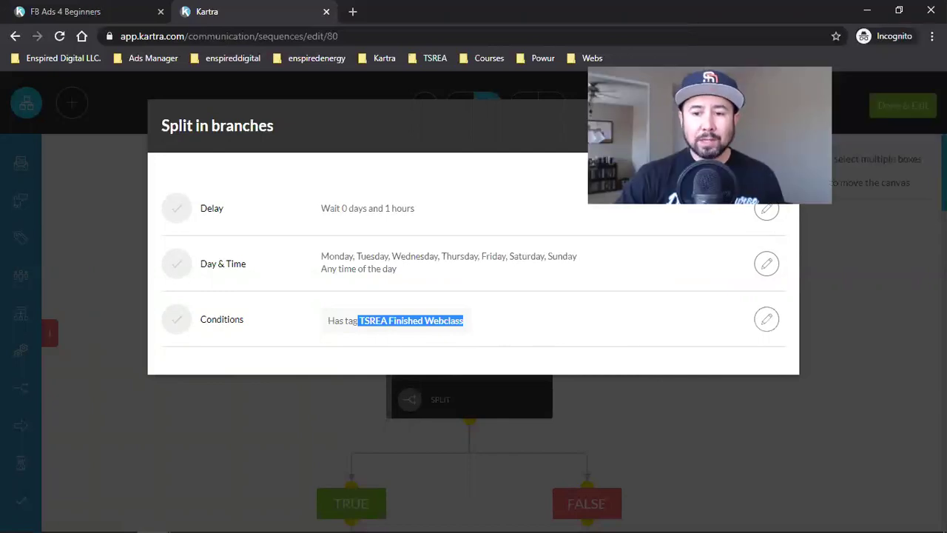
left_click(780, 135)
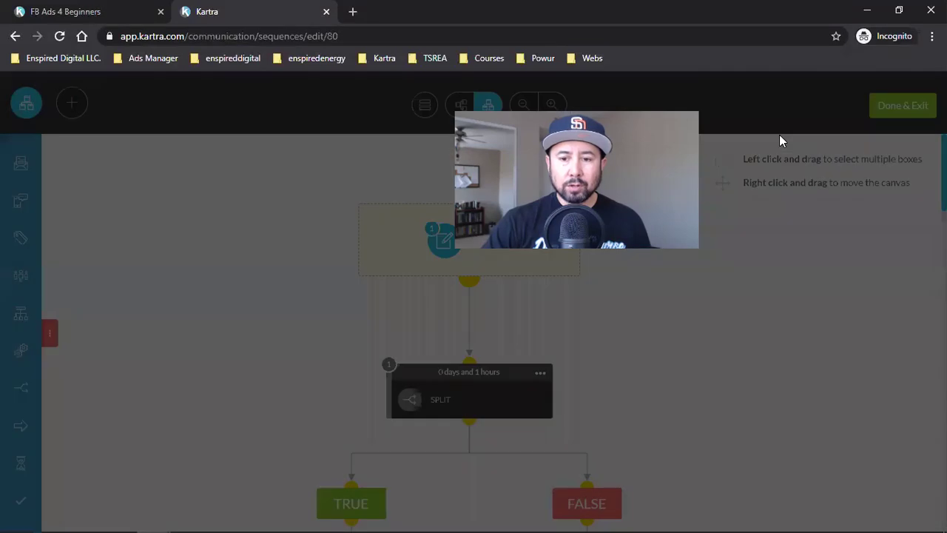
Examine the follow-up emails and their delays along the TRUE branch, down to the Complete step.
mouse_move(459, 241)
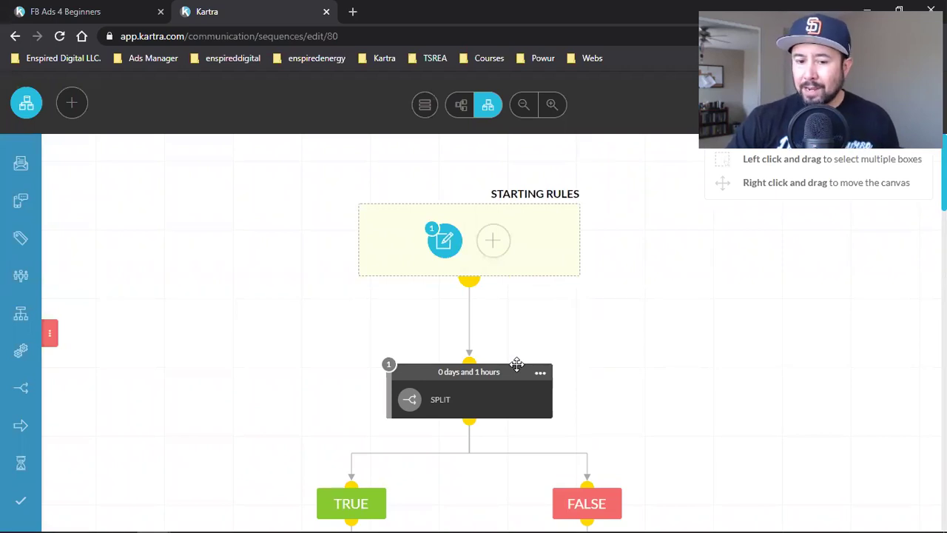
scroll(517, 363, "down", 3)
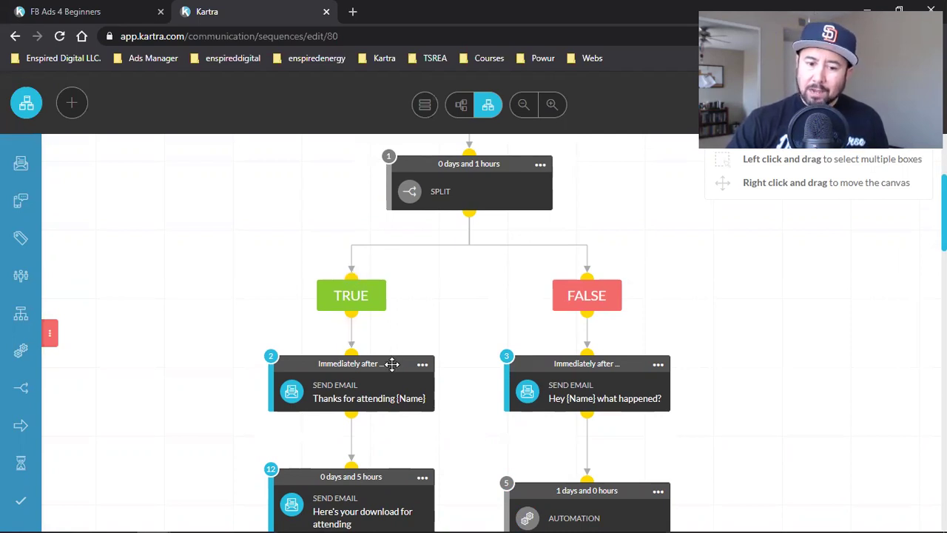
scroll(393, 363, "down", 2)
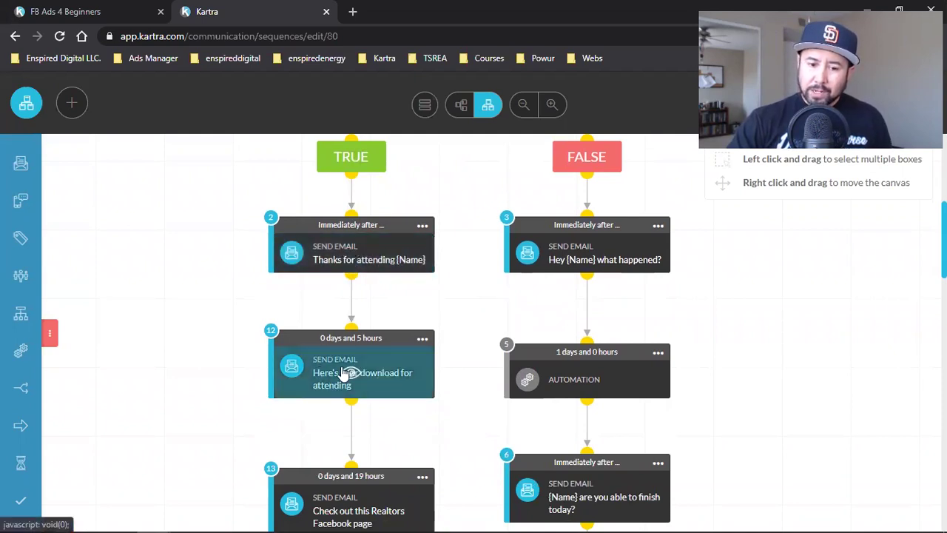
scroll(437, 370, "down", 2)
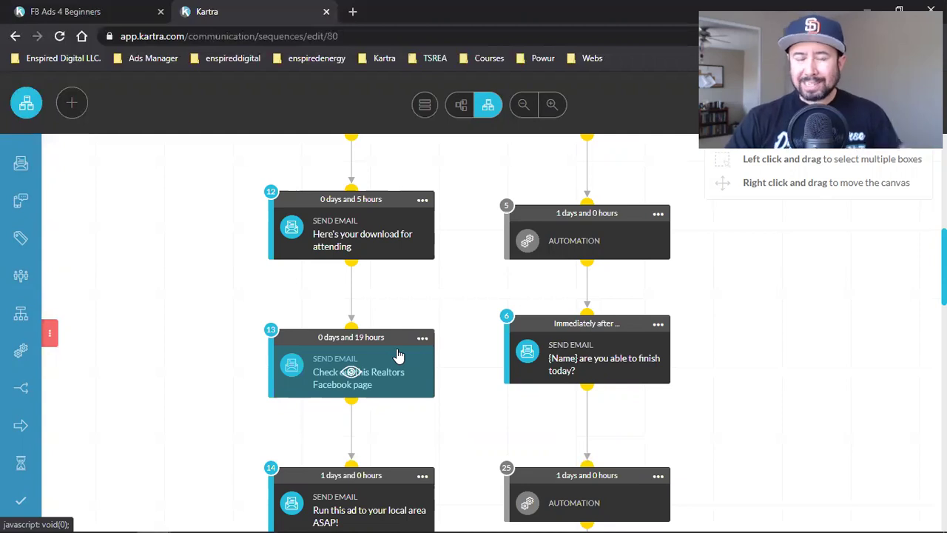
scroll(398, 357, "down", 2)
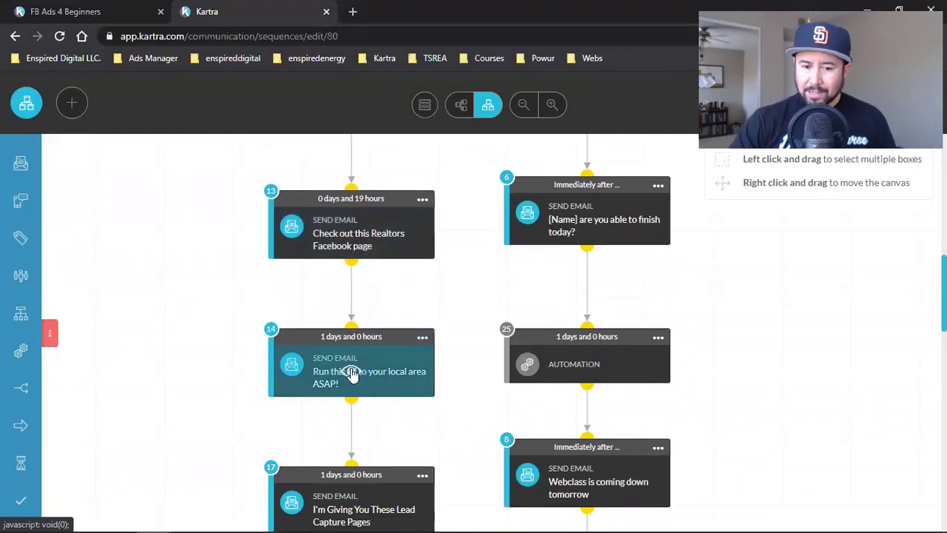
scroll(354, 375, "down", 2)
scroll(337, 363, "down", 2)
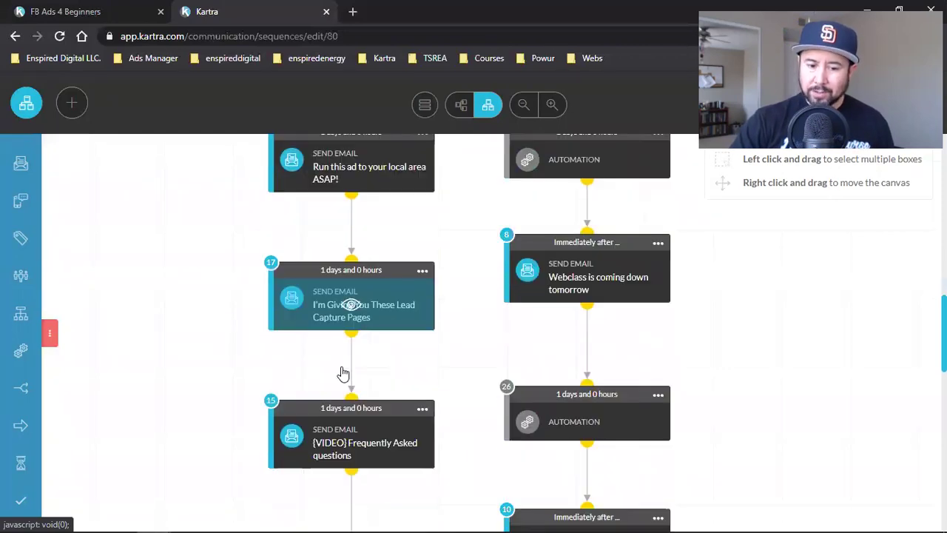
scroll(403, 359, "down", 3)
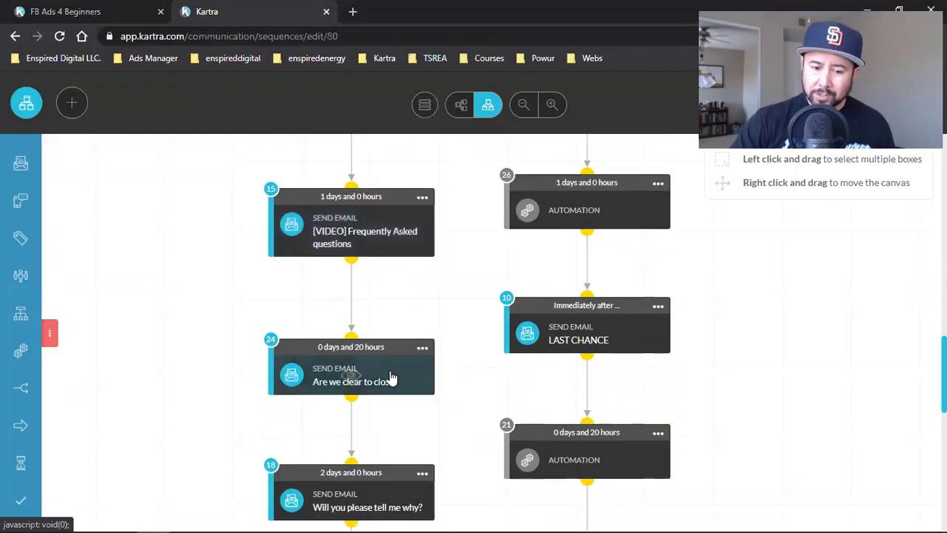
scroll(392, 378, "down", 1)
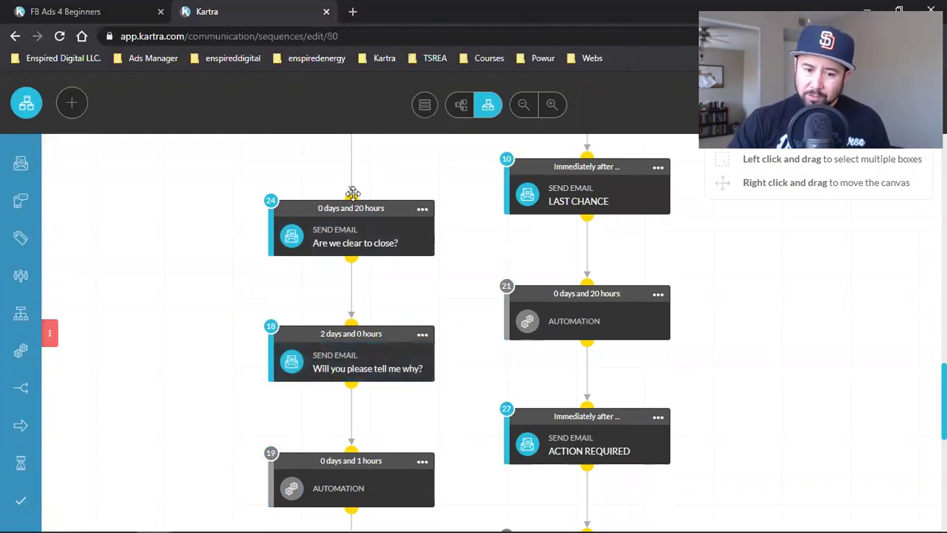
scroll(355, 362, "down", 1)
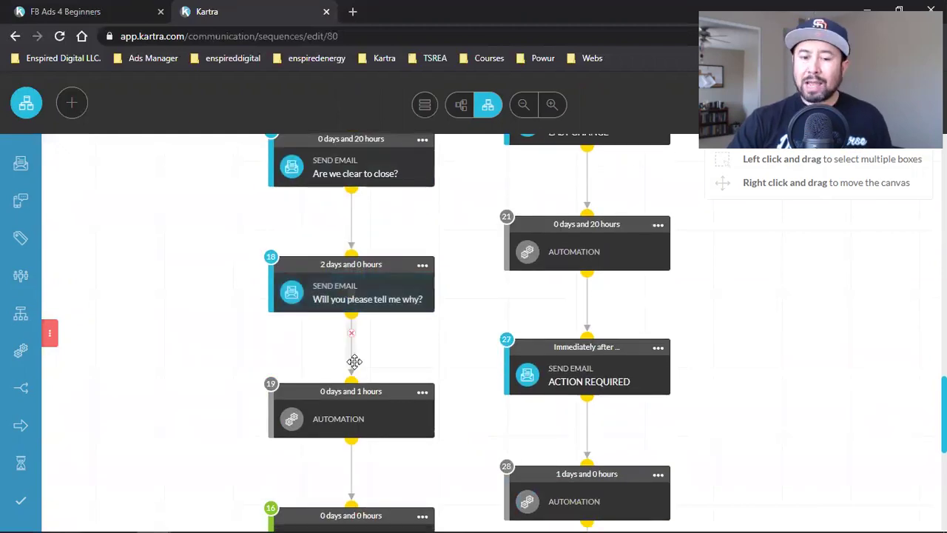
scroll(355, 366, "down", 1)
scroll(356, 364, "down", 1)
Open the automation following the "Will you please tell me why?" email and examine its IF conditions and THEN actions.
left_click(423, 253)
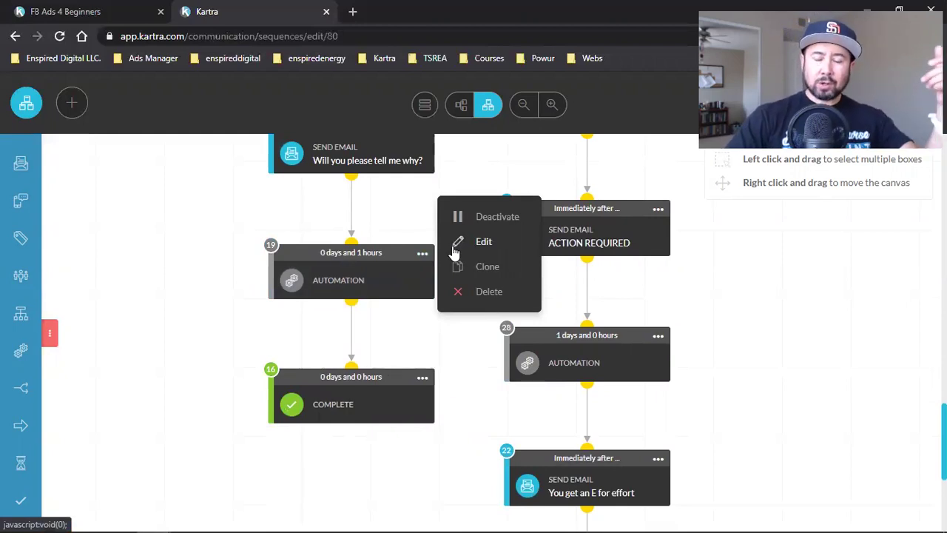
left_click(455, 250)
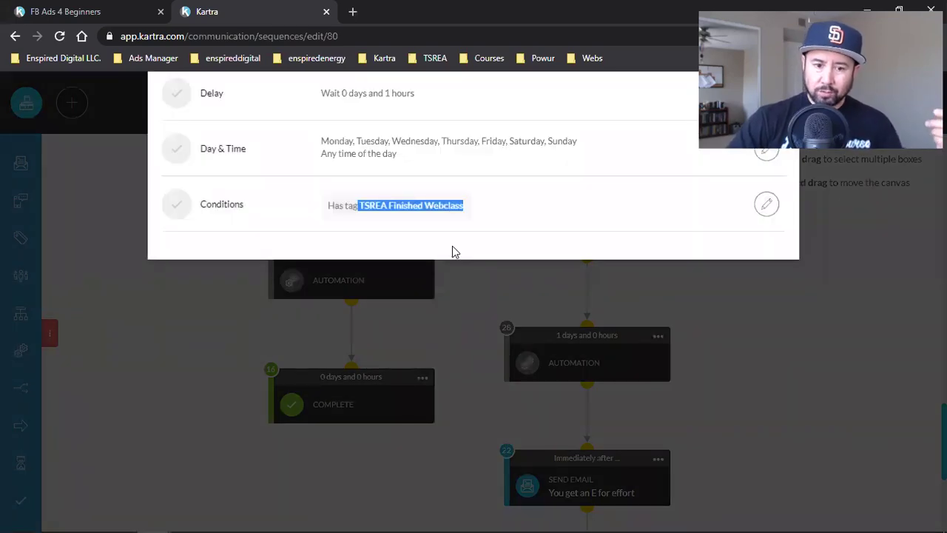
scroll(440, 225, "up", 2)
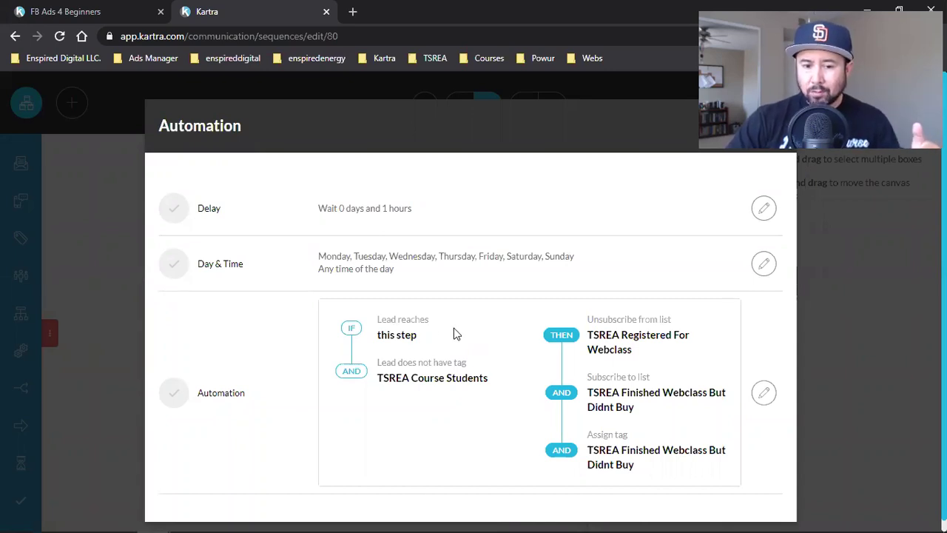
left_click_drag(380, 322, 457, 392)
left_click(398, 349)
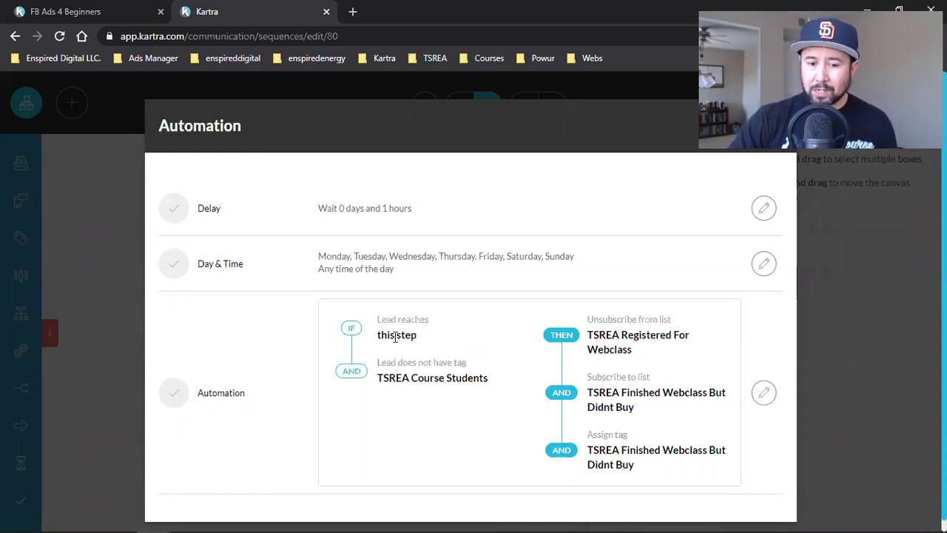
Review the automation's missing-tag condition, its list unsubscribe and subscribe actions and its tag assignment, and close the automation.
left_click_drag(391, 367, 459, 364)
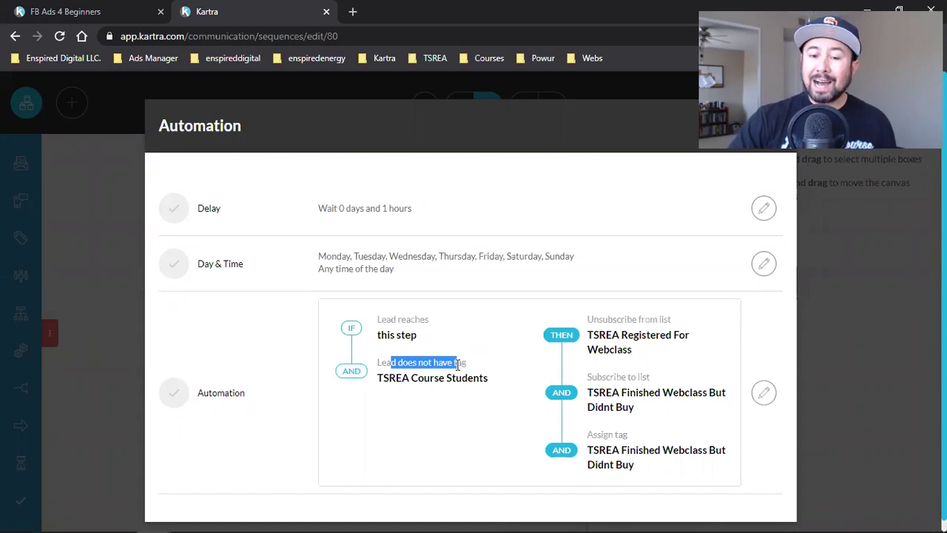
left_click_drag(402, 379, 453, 375)
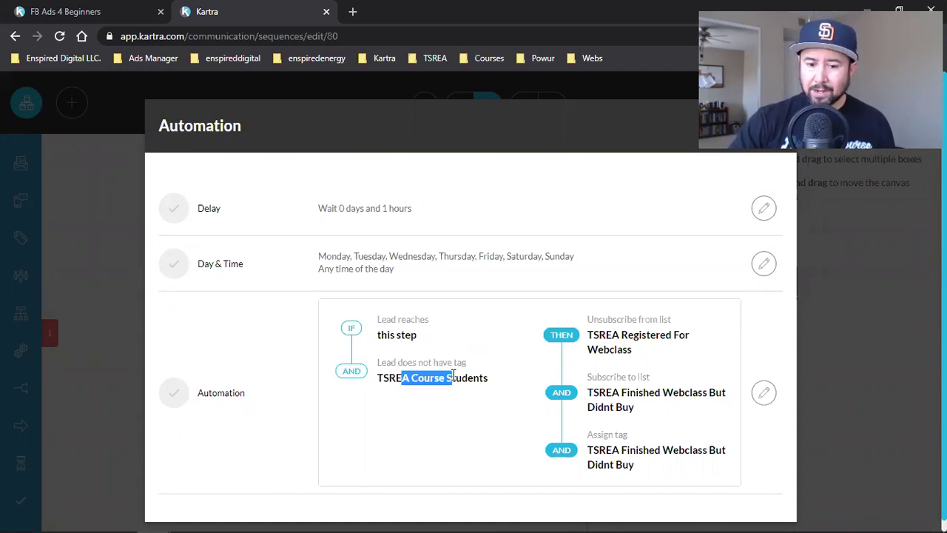
left_click(428, 395)
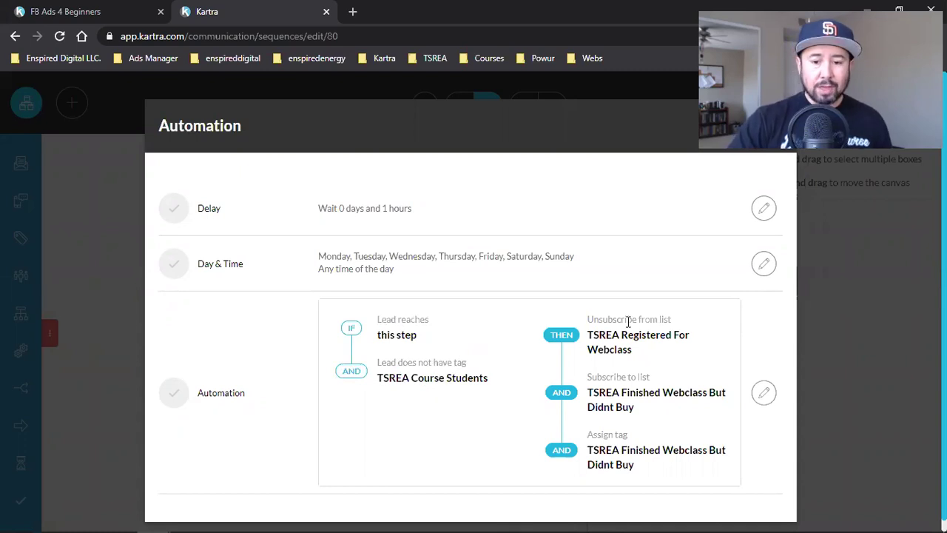
left_click_drag(599, 335, 625, 348)
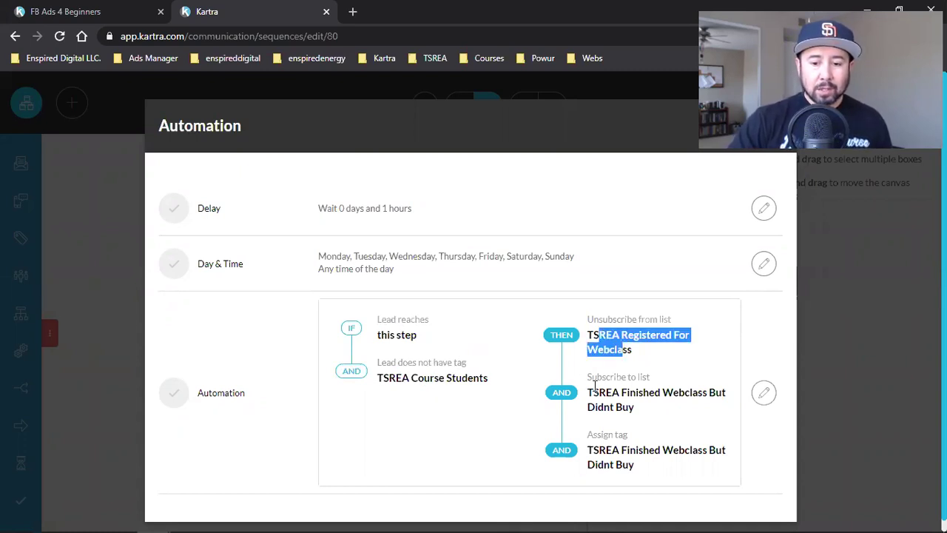
left_click_drag(594, 392, 638, 412)
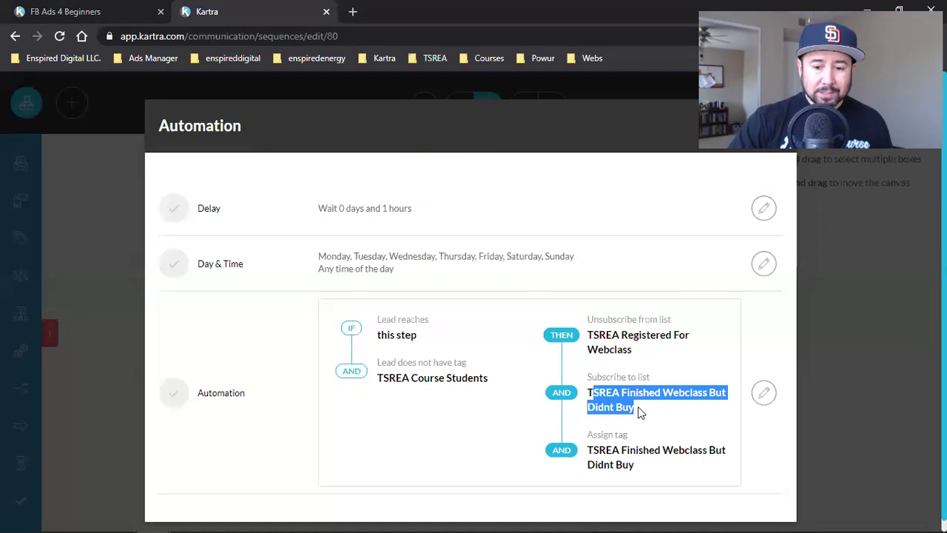
left_click_drag(594, 450, 663, 465)
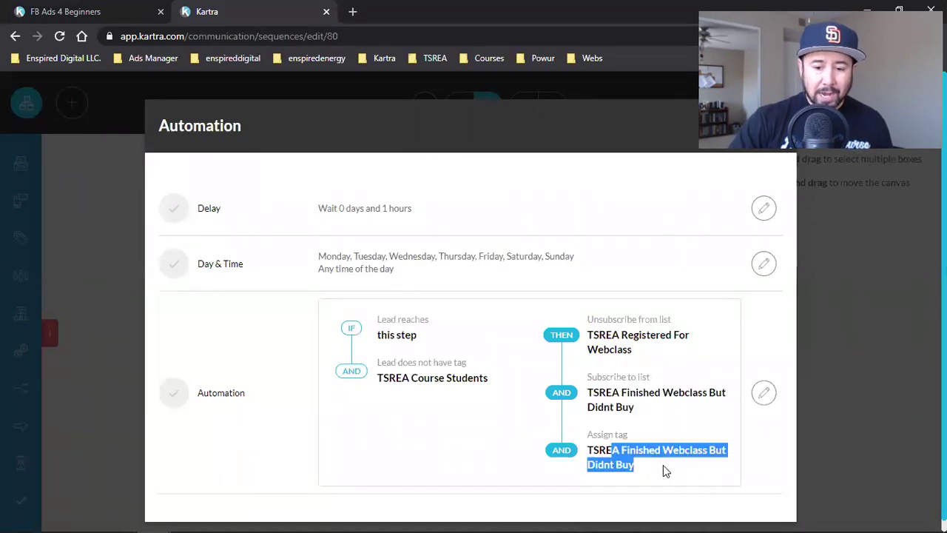
left_click(663, 465)
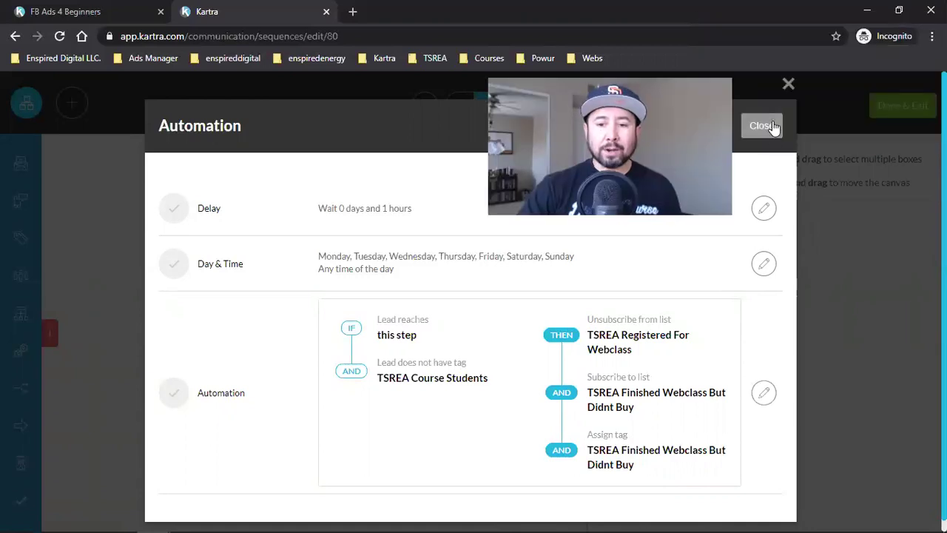
left_click(765, 128)
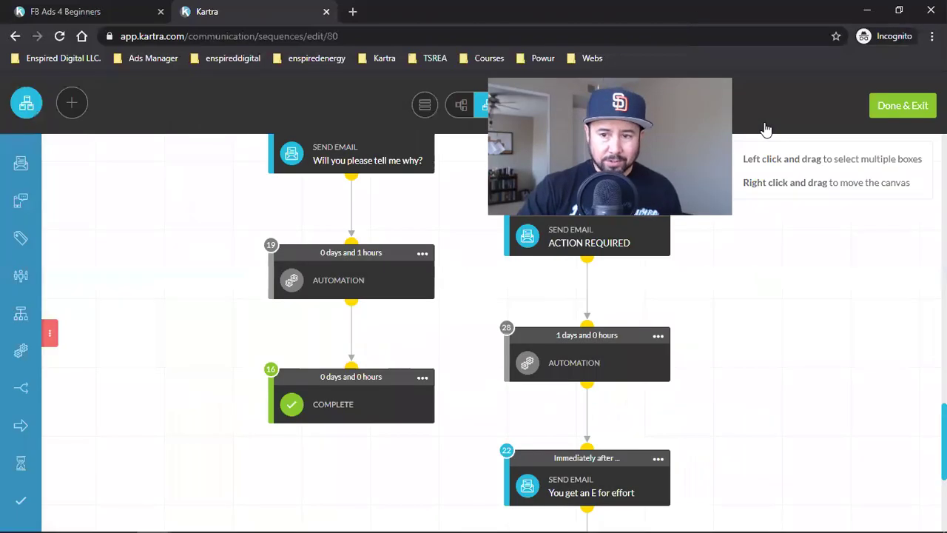
Examine the emails, automations and delays along the FALSE branch, from the Split step to the automation after the ACTION REQUIRED email.
scroll(792, 355, "up", 10)
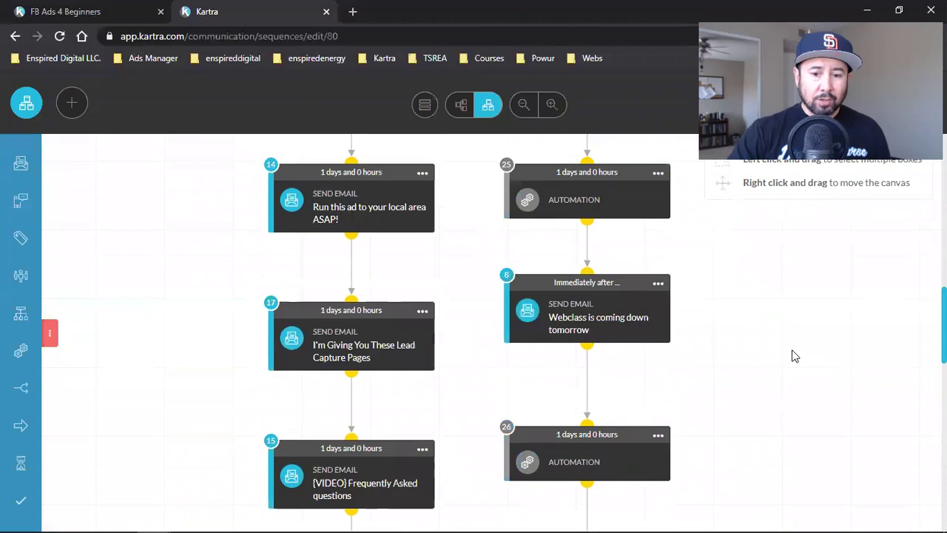
scroll(793, 318, "up", 5)
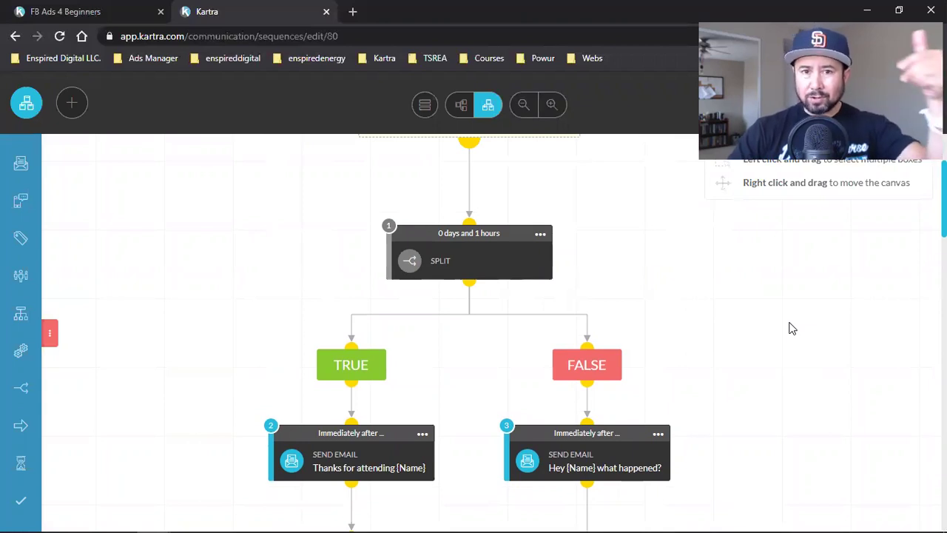
scroll(791, 328, "down", 2)
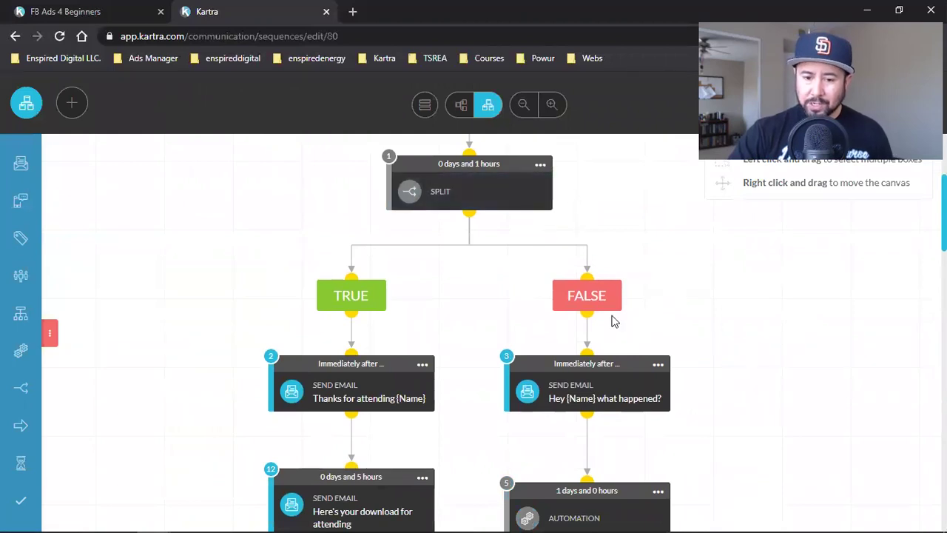
scroll(584, 296, "down", 3)
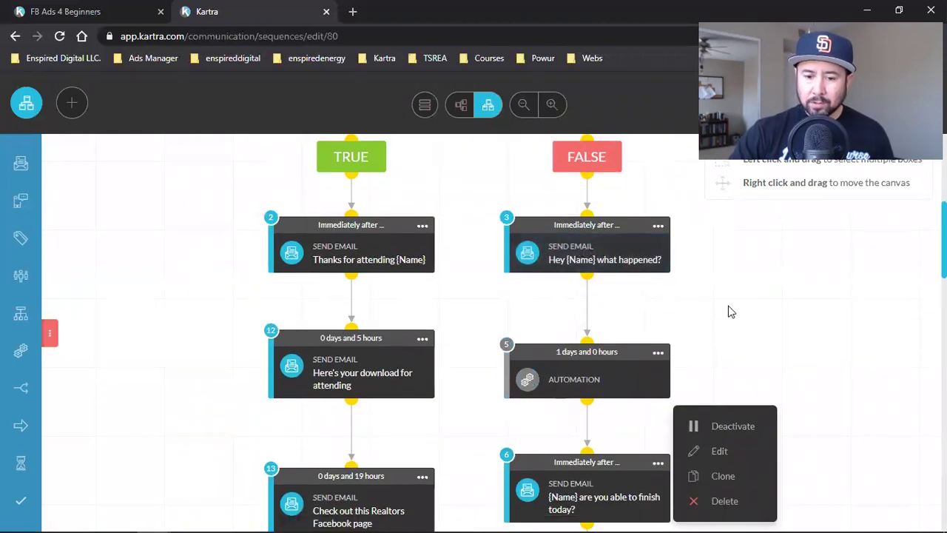
scroll(734, 345, "down", 4)
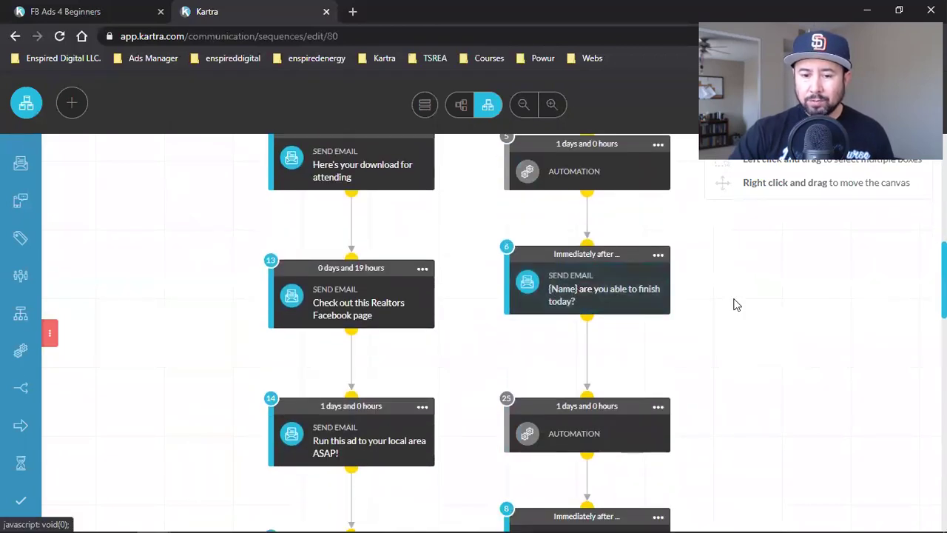
scroll(737, 305, "down", 2)
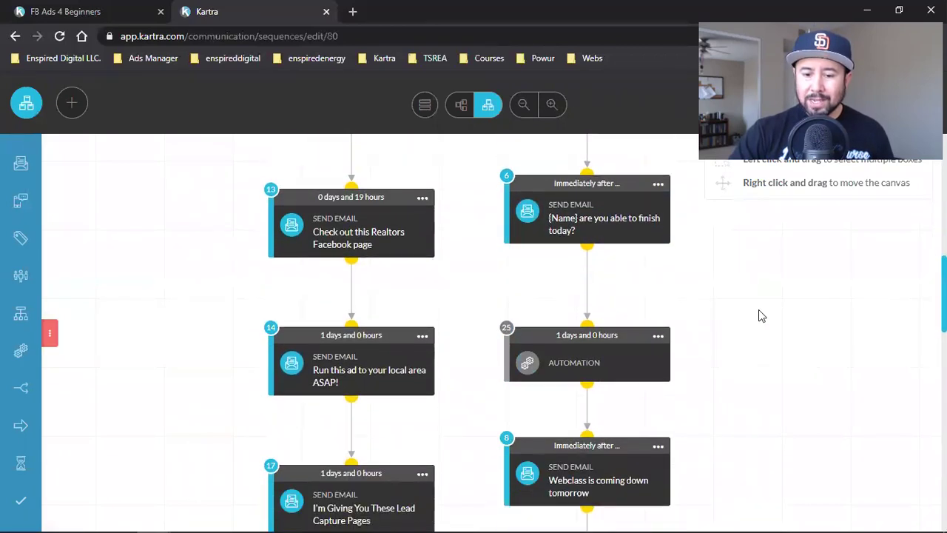
scroll(759, 313, "down", 3)
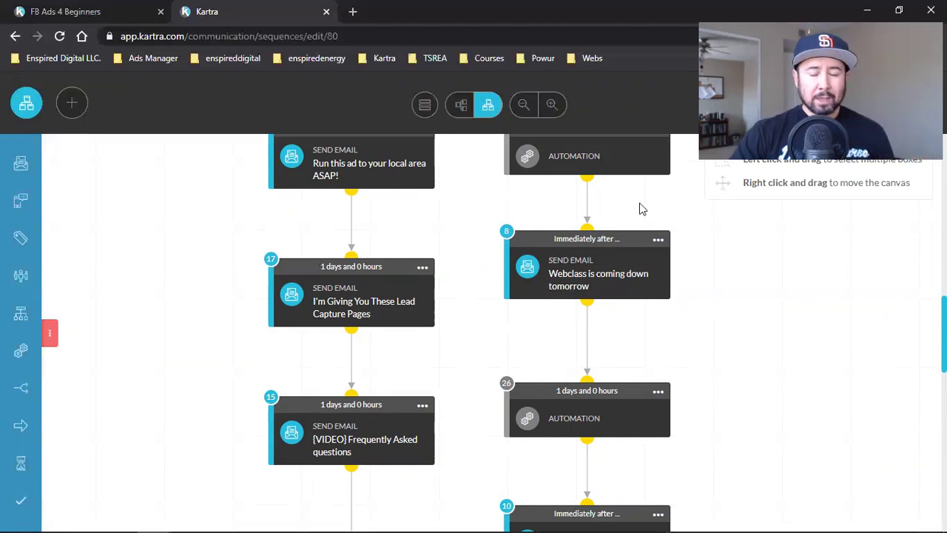
scroll(642, 210, "down", 1)
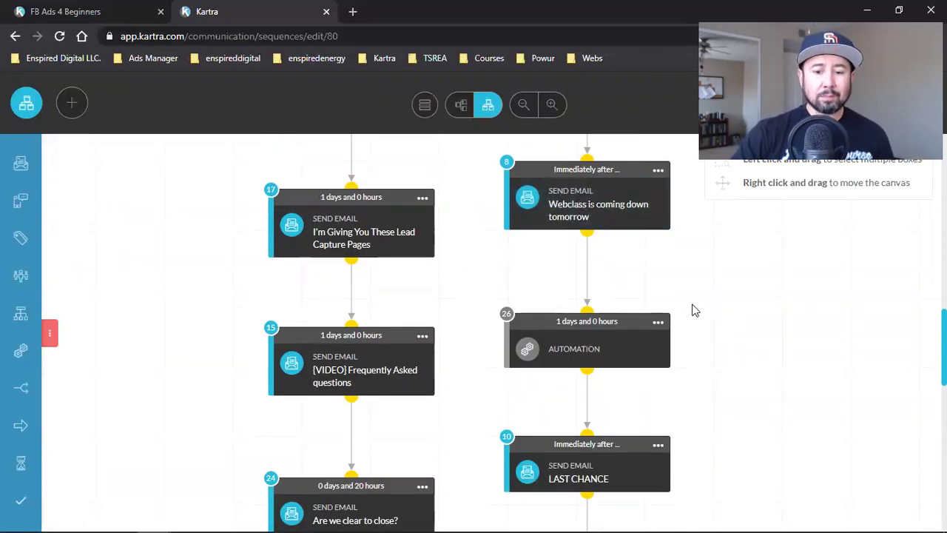
scroll(693, 309, "down", 2)
scroll(649, 299, "down", 1)
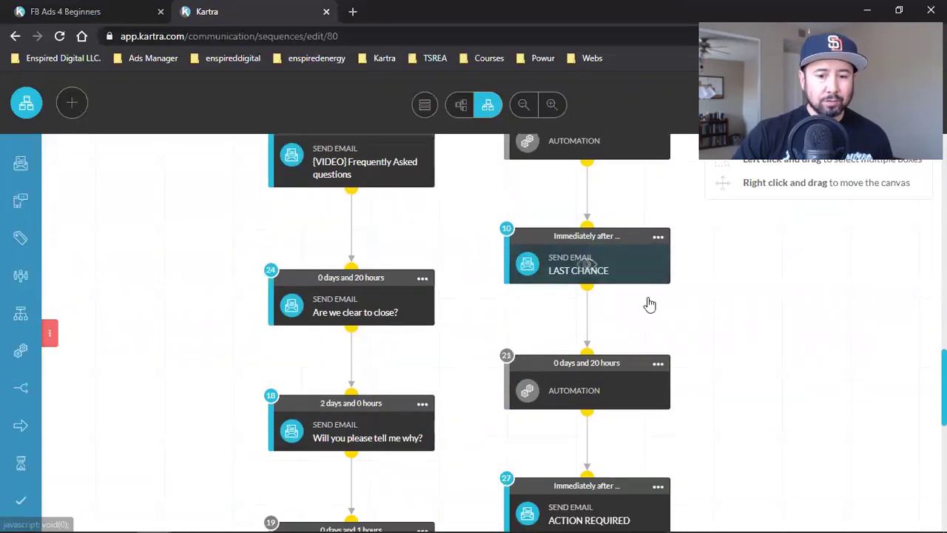
scroll(579, 296, "down", 2)
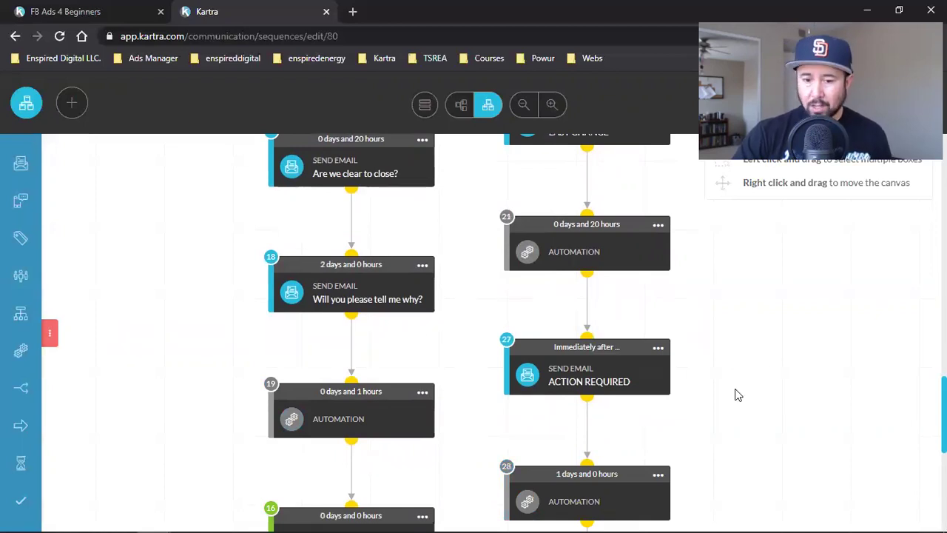
scroll(738, 395, "down", 1)
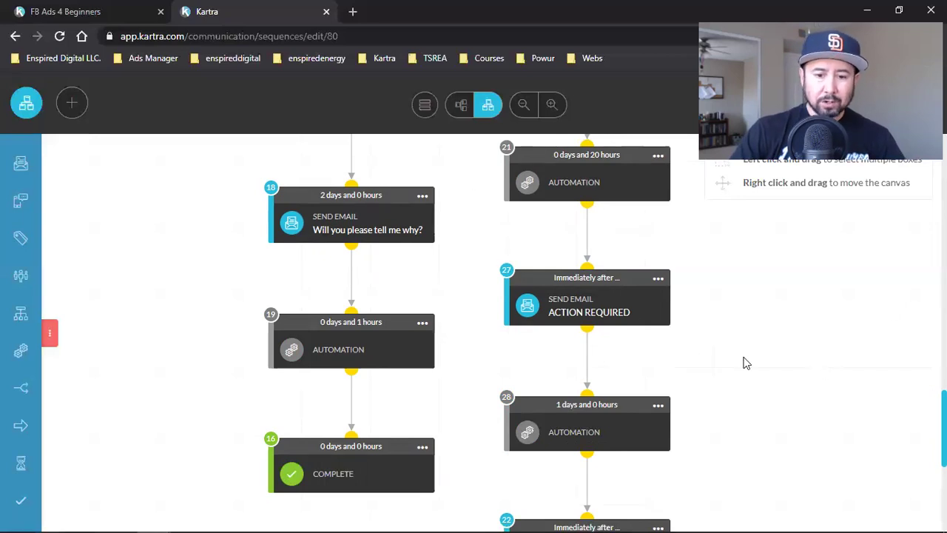
Revisit the sequence's Split step, switch to the FB Ads 4 Beginners landing page and open its "Become A VIP!" opt-in form.
scroll(669, 374, "up", 10)
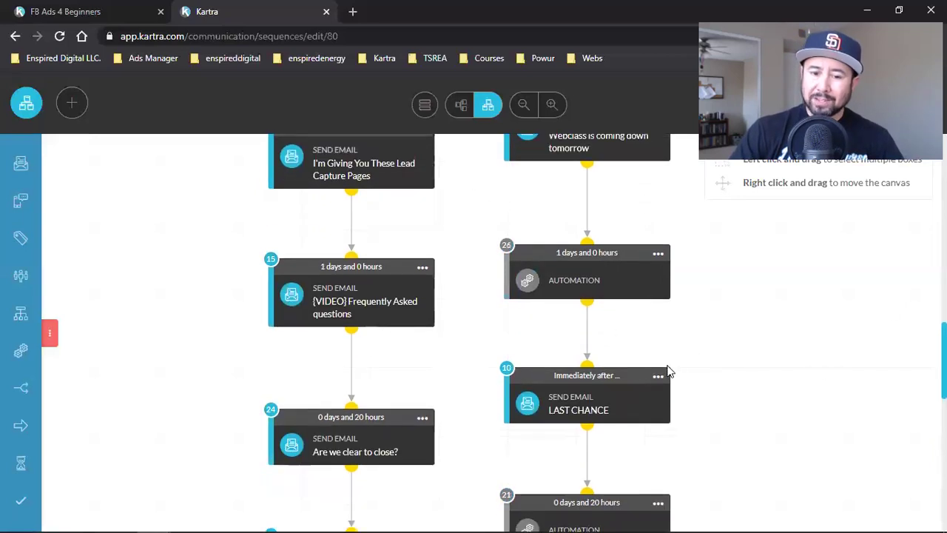
scroll(670, 372, "up", 3)
scroll(670, 371, "down", 1)
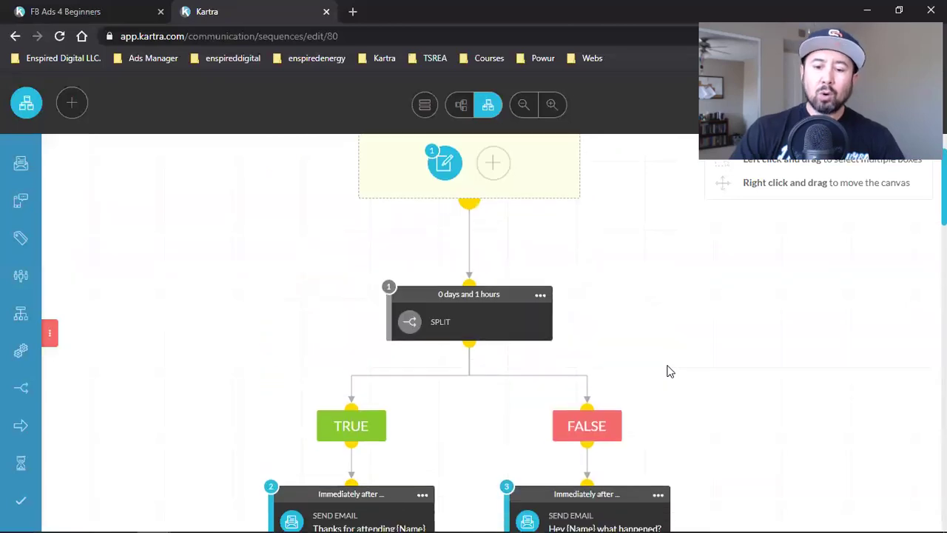
scroll(668, 372, "down", 1)
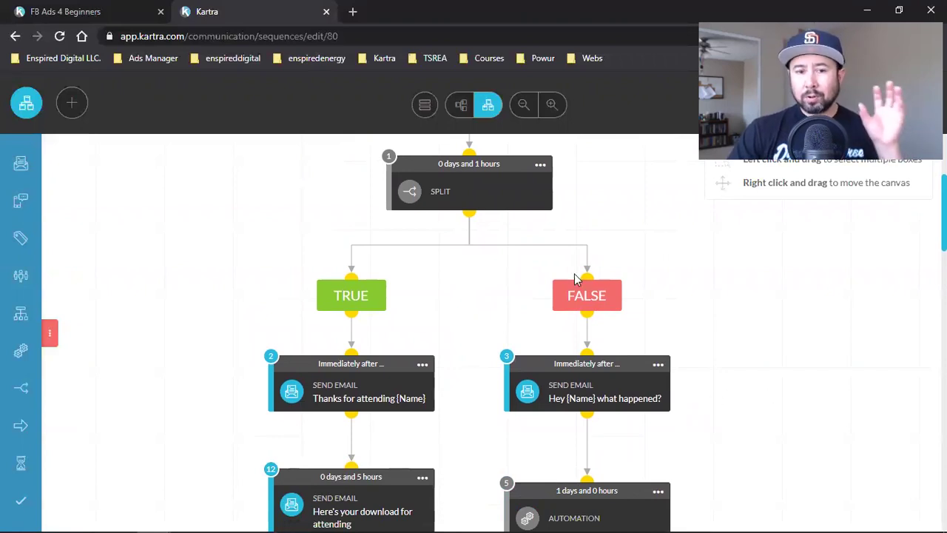
left_click(116, 9)
left_click(611, 348)
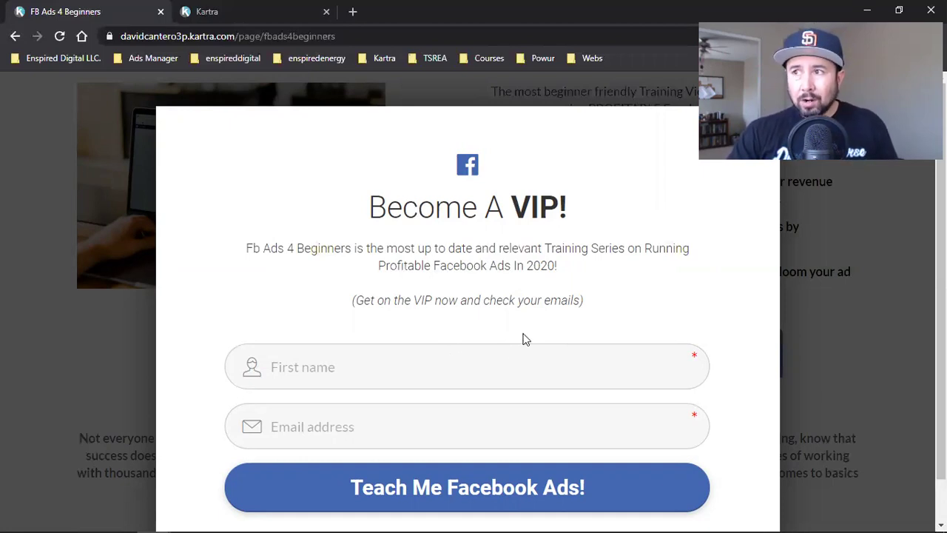
Switch back to the Kartra sequence and review how the starting rules lead into the Split step and its two branches.
left_click(222, 9)
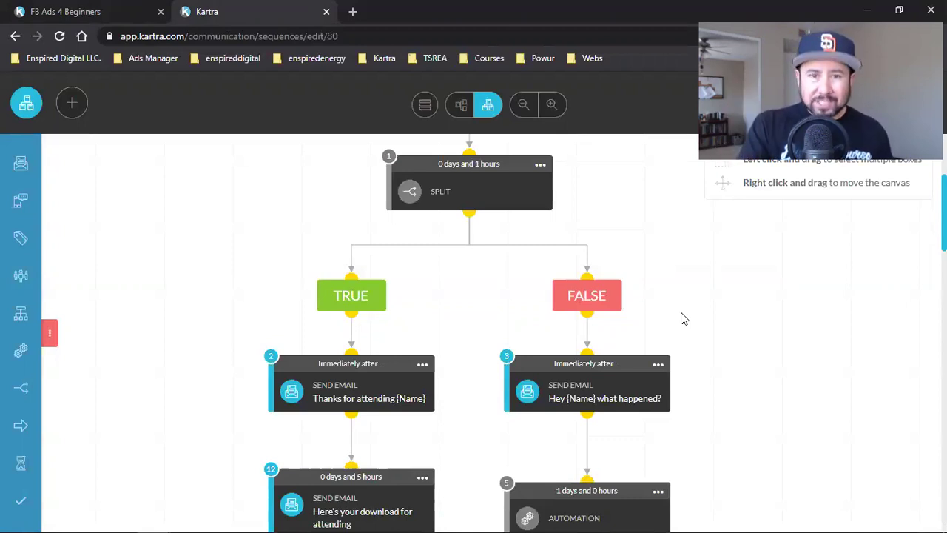
scroll(681, 318, "up", 3)
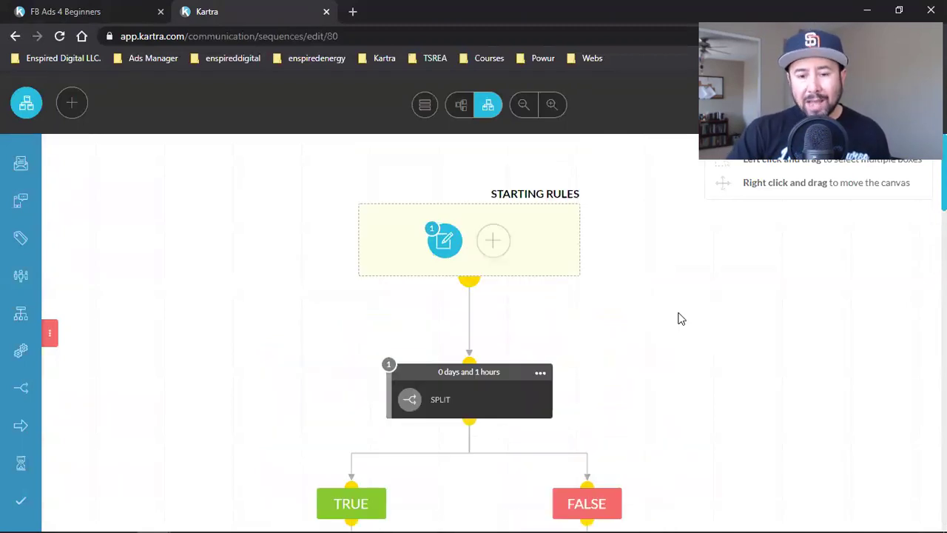
scroll(679, 317, "down", 1)
scroll(681, 325, "up", 1)
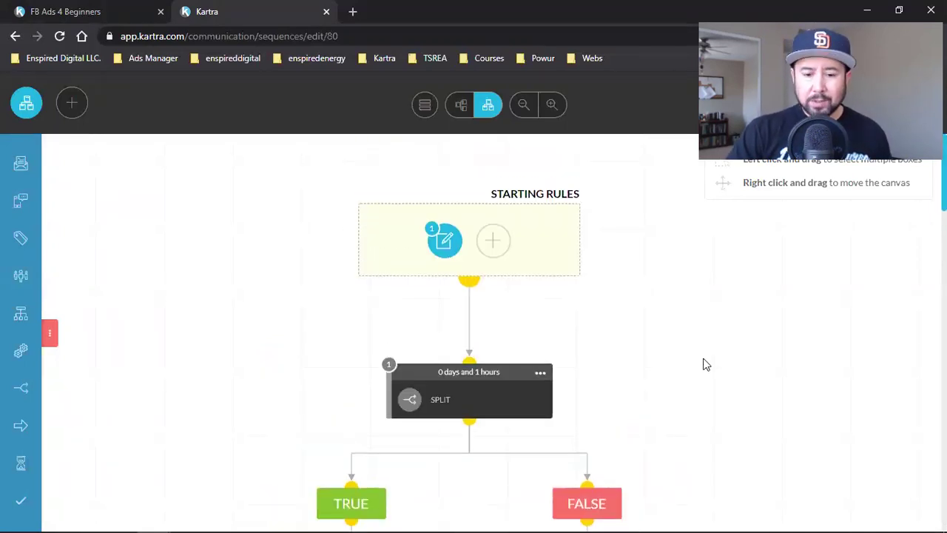
scroll(703, 364, "down", 1)
scroll(703, 364, "up", 1)
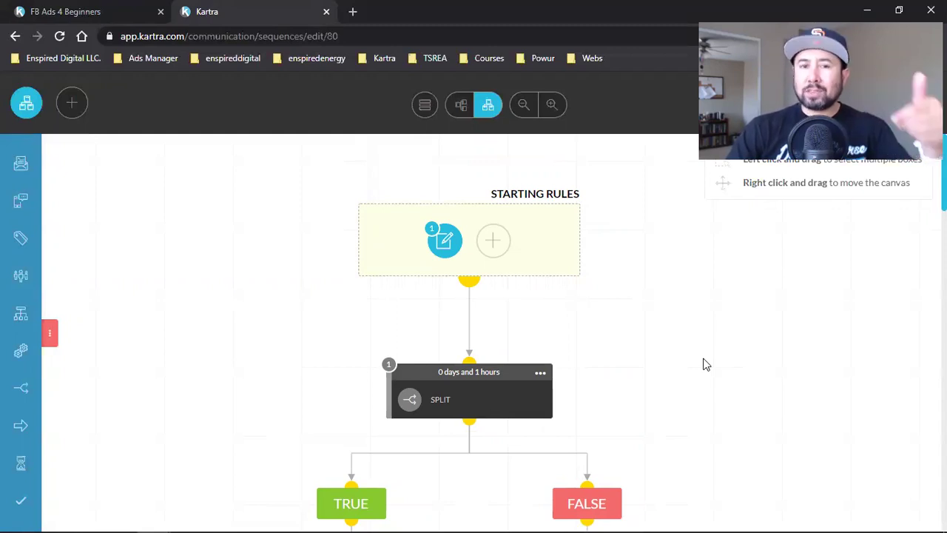
scroll(703, 364, "down", 1)
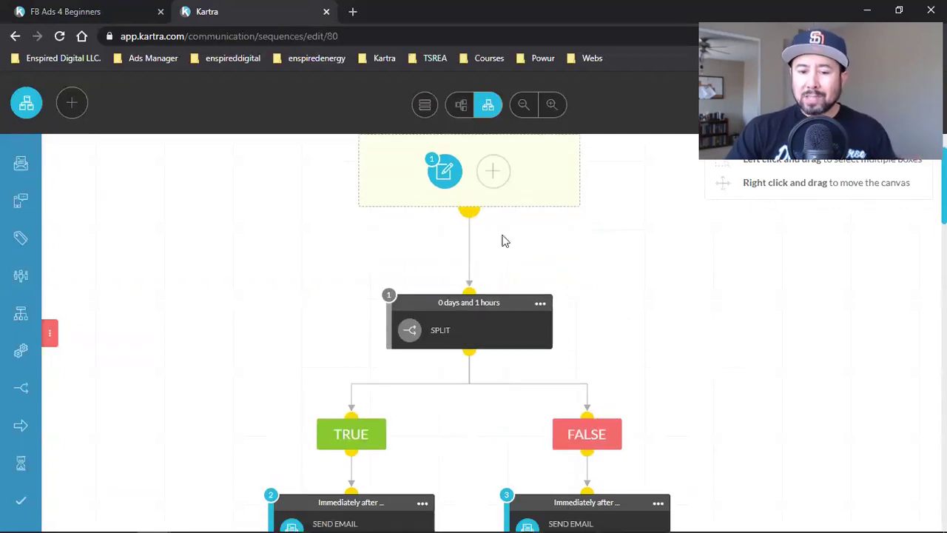
mouse_move(557, 306)
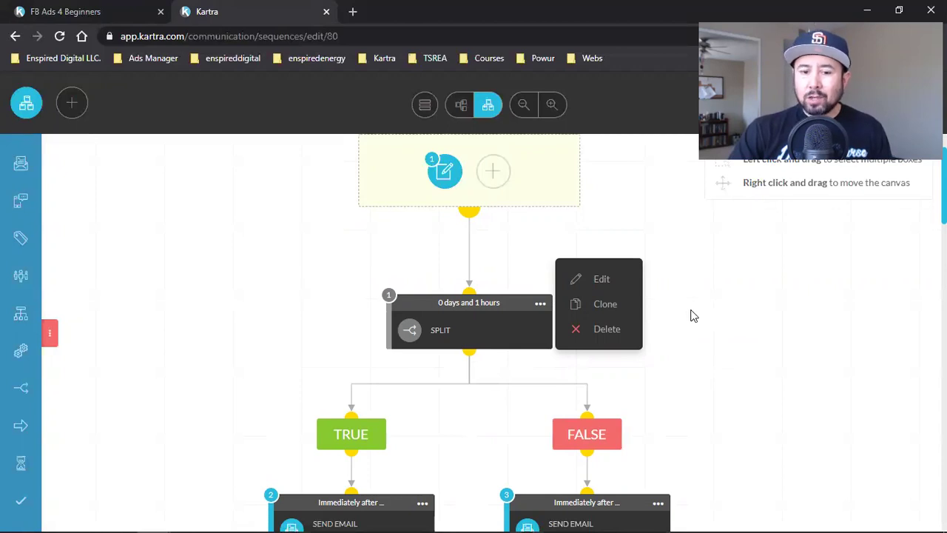
scroll(456, 353, "down", 2)
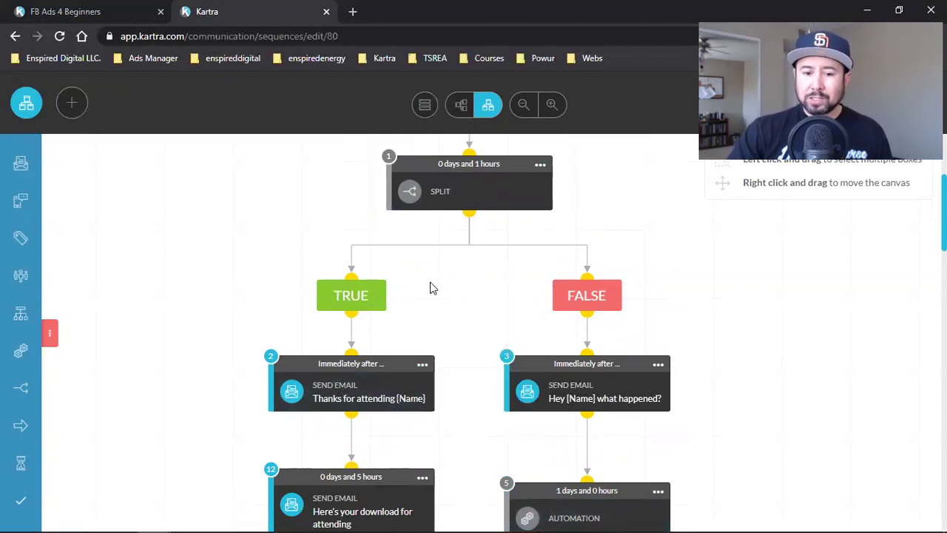
Examine how the emails, automations and delays are laid out along the sequence's TRUE and FALSE branches.
scroll(399, 296, "down", 2)
mouse_move(356, 386)
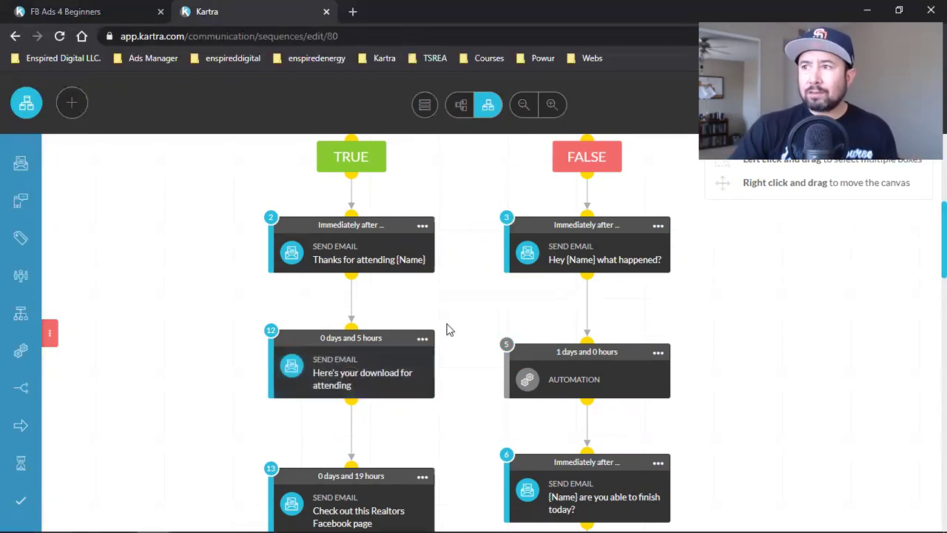
scroll(383, 284, "up", 2)
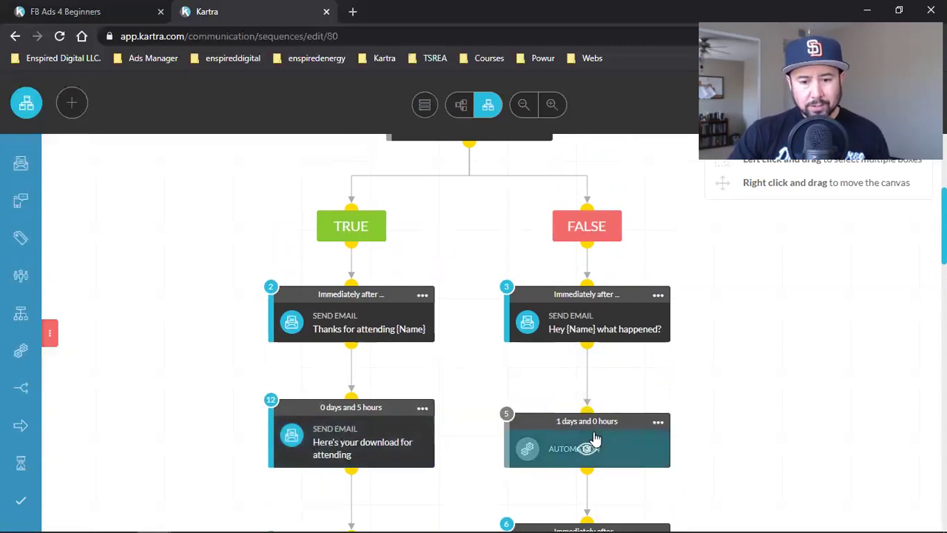
scroll(592, 414, "down", 3)
scroll(603, 387, "down", 5)
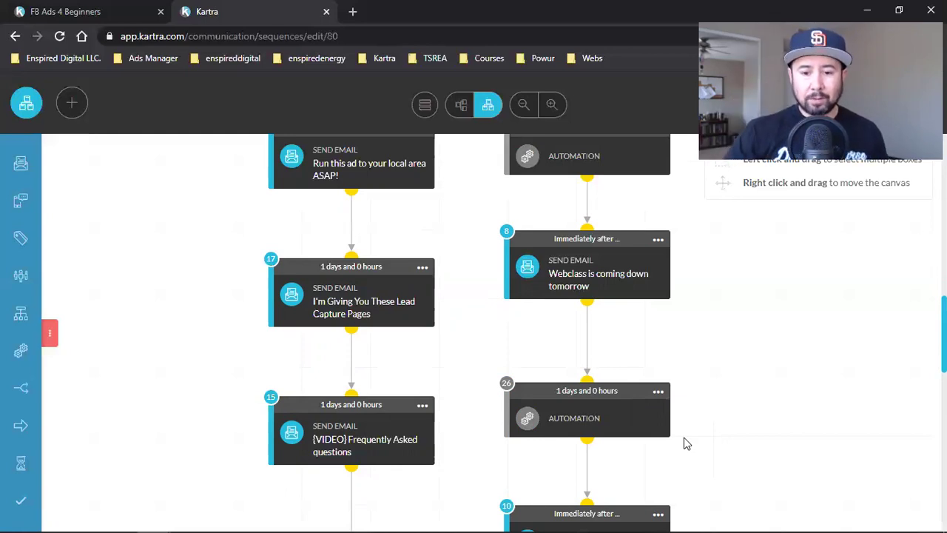
scroll(686, 443, "down", 4)
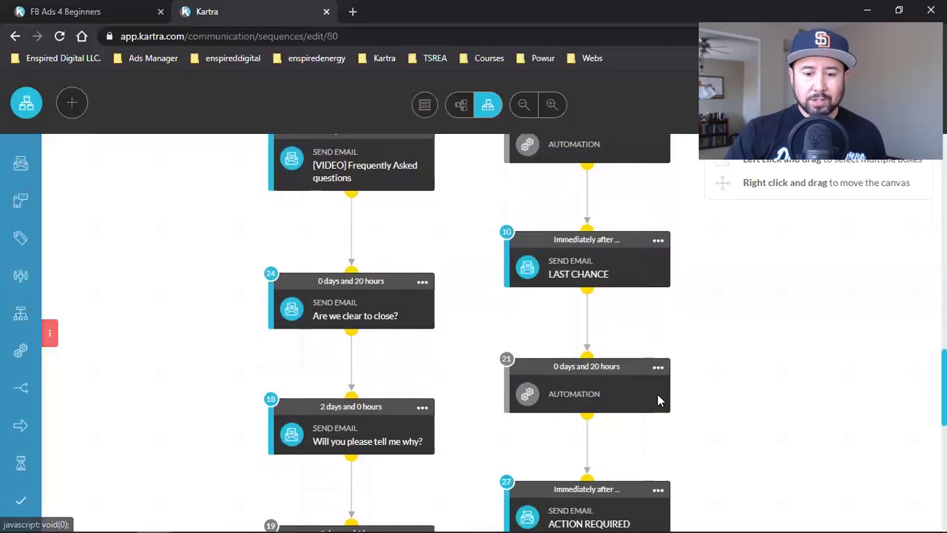
scroll(658, 399, "down", 1)
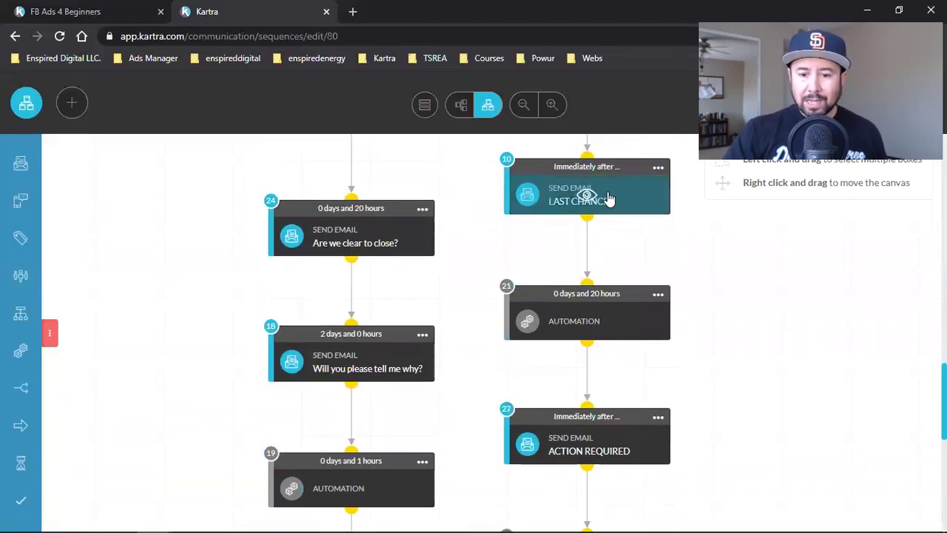
scroll(617, 291, "down", 2)
scroll(699, 387, "up", 2)
scroll(703, 388, "up", 2)
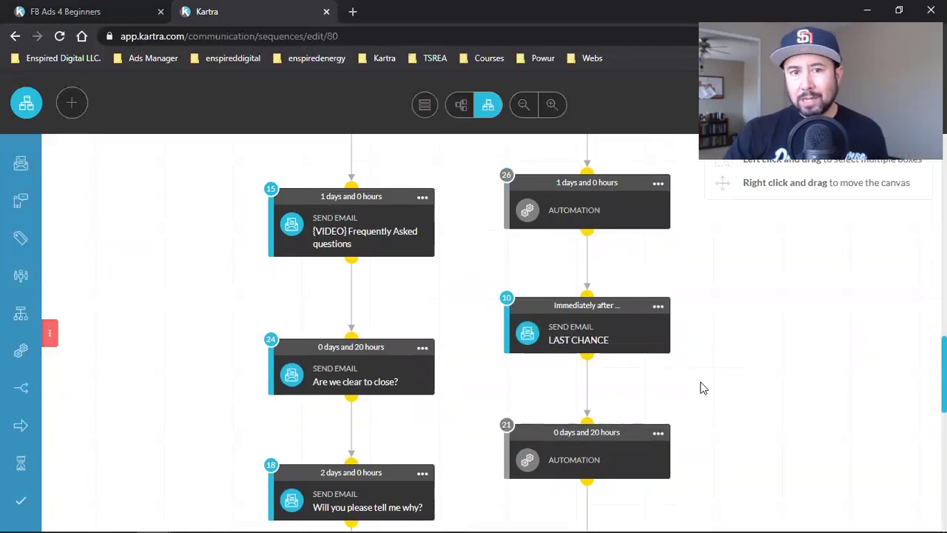
scroll(702, 385, "up", 4)
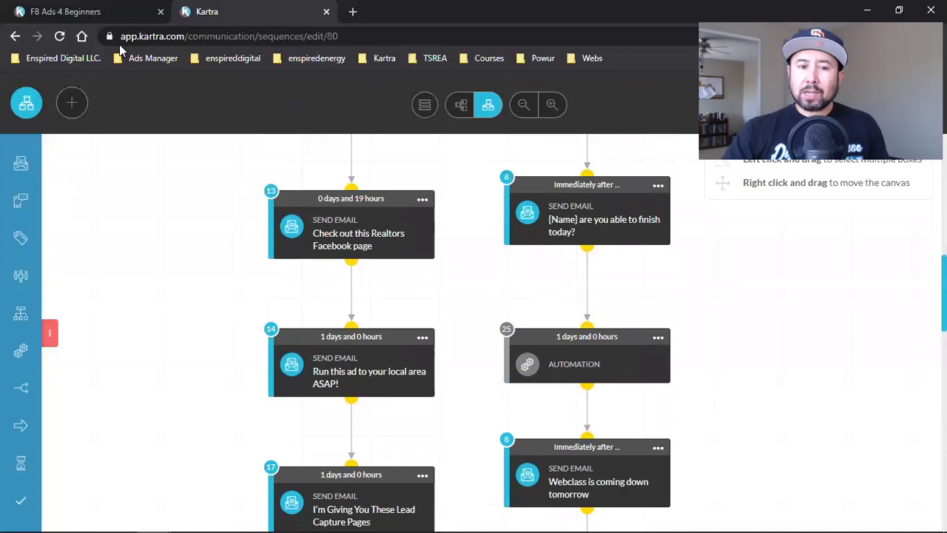
Revisit the FB Ads 4 Beginners opt-in form, return to the Kartra sequence and follow the FALSE branch to its Complete step.
left_click(89, 11)
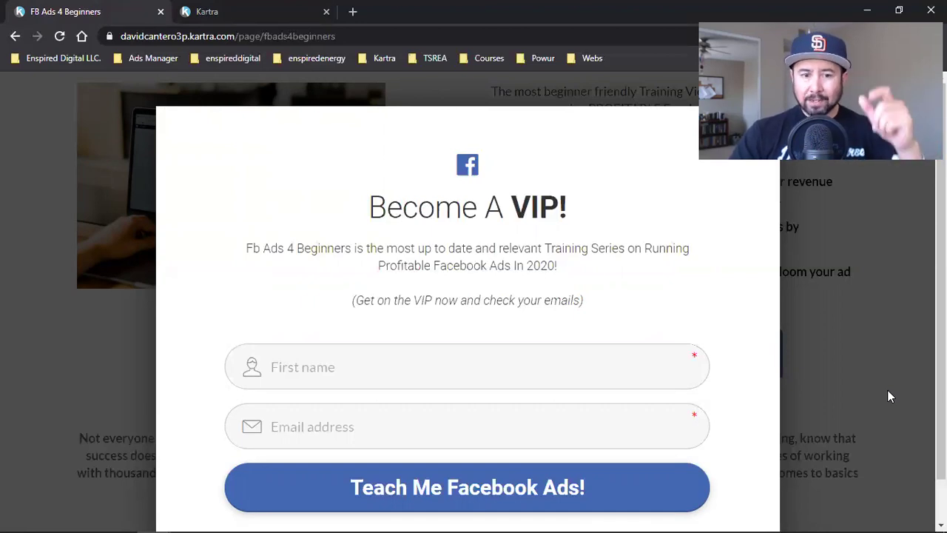
left_click(224, 10)
scroll(533, 262, "down", 2)
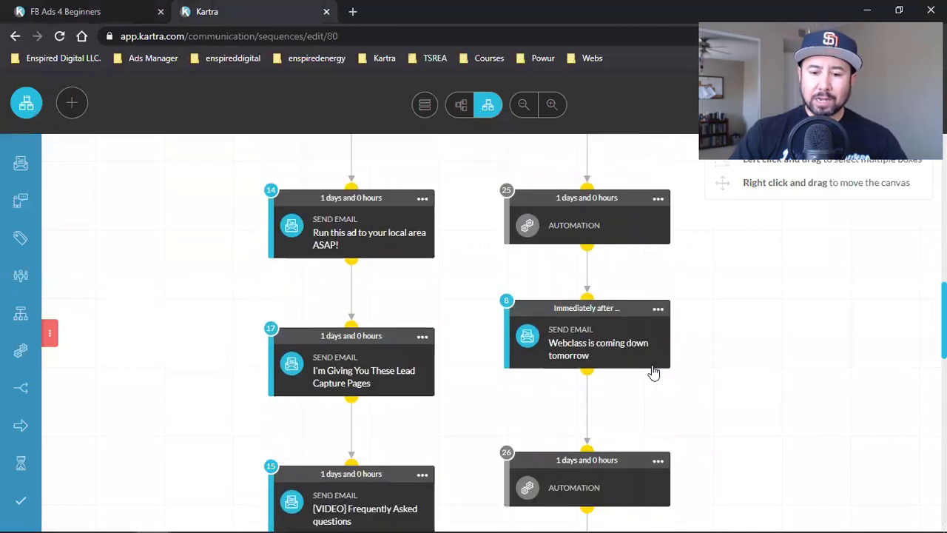
scroll(669, 355, "down", 6)
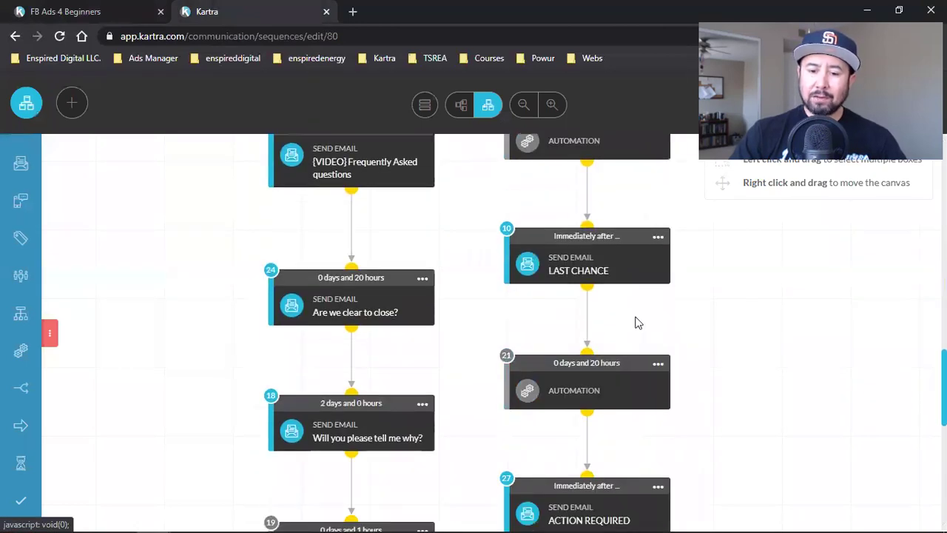
scroll(638, 323, "down", 4)
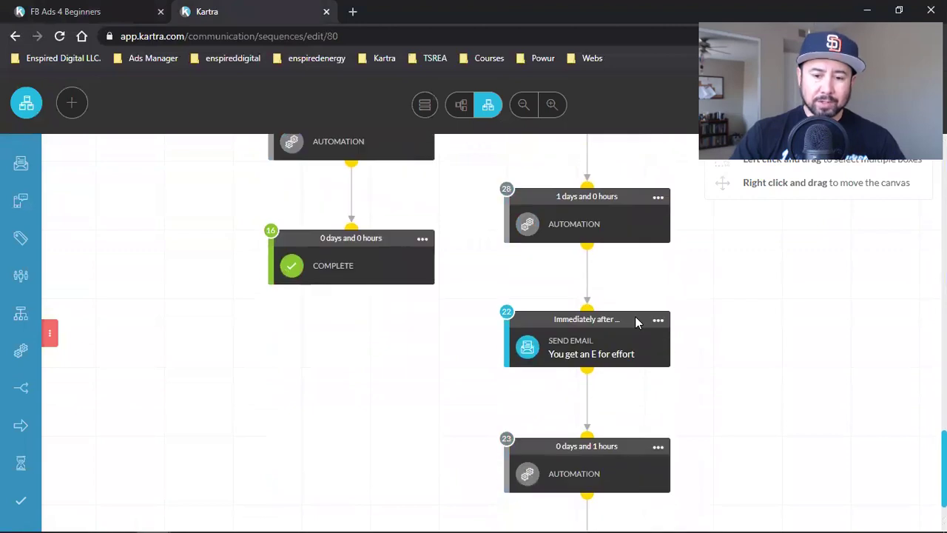
scroll(613, 359, "down", 2)
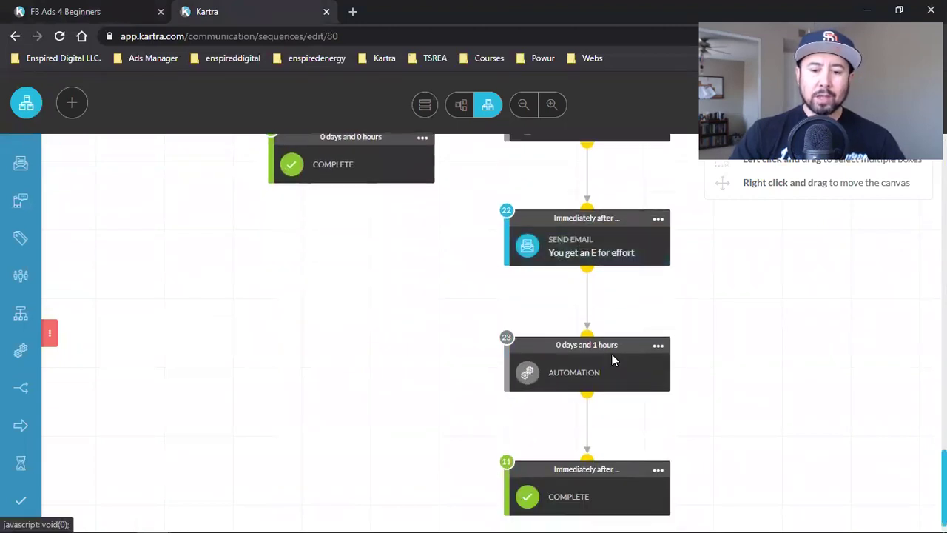
Open the automation before the FALSE branch's Complete step, review its missing-tag conditions, list actions and tag assignment, and close it.
left_click(658, 325)
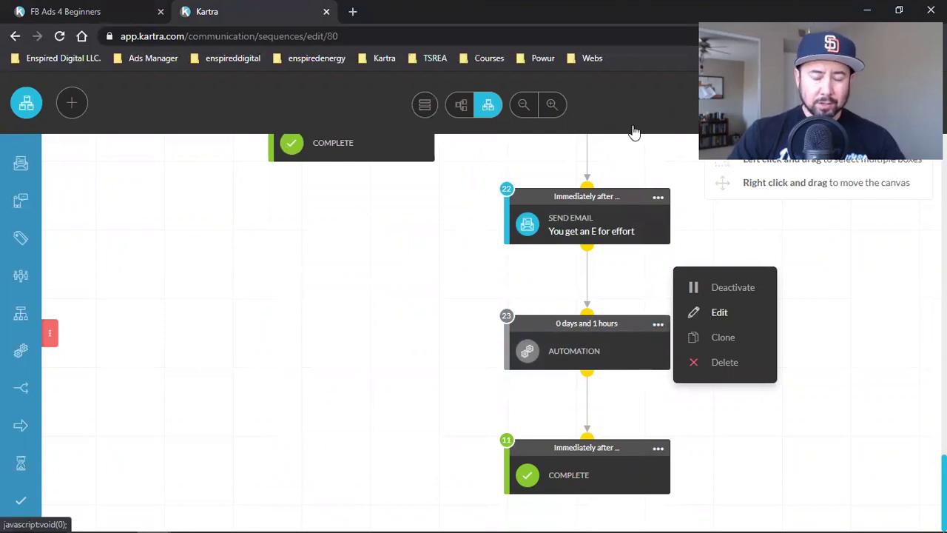
left_click(641, 326)
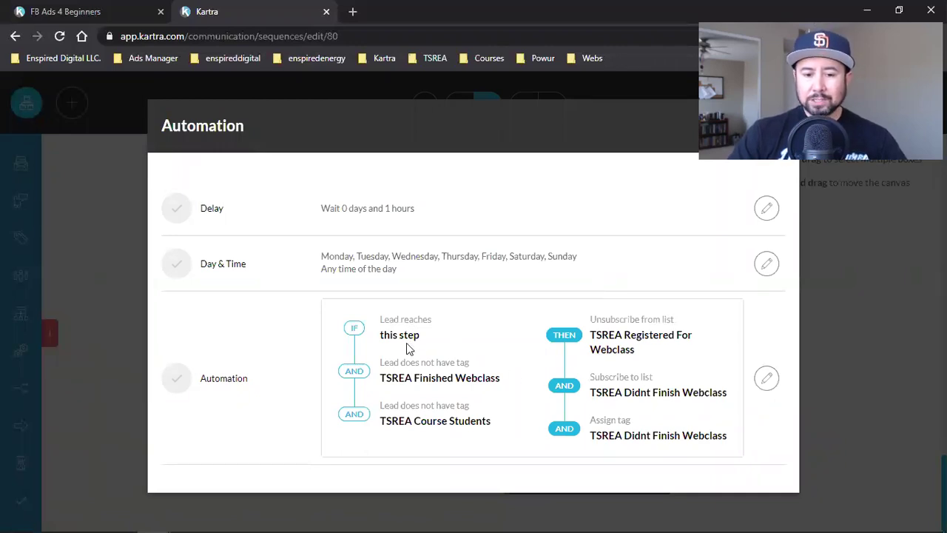
left_click_drag(402, 381, 474, 378)
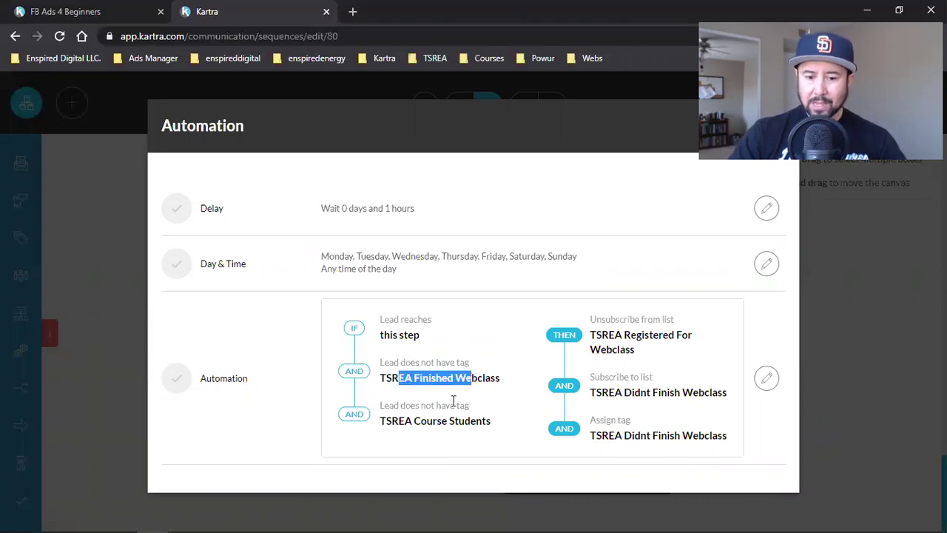
left_click_drag(411, 411, 489, 427)
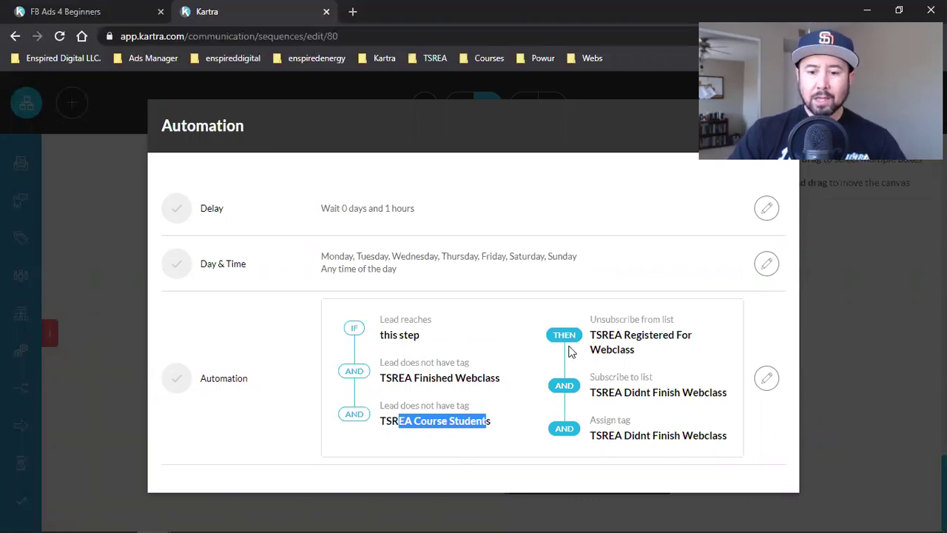
left_click_drag(601, 341, 652, 353)
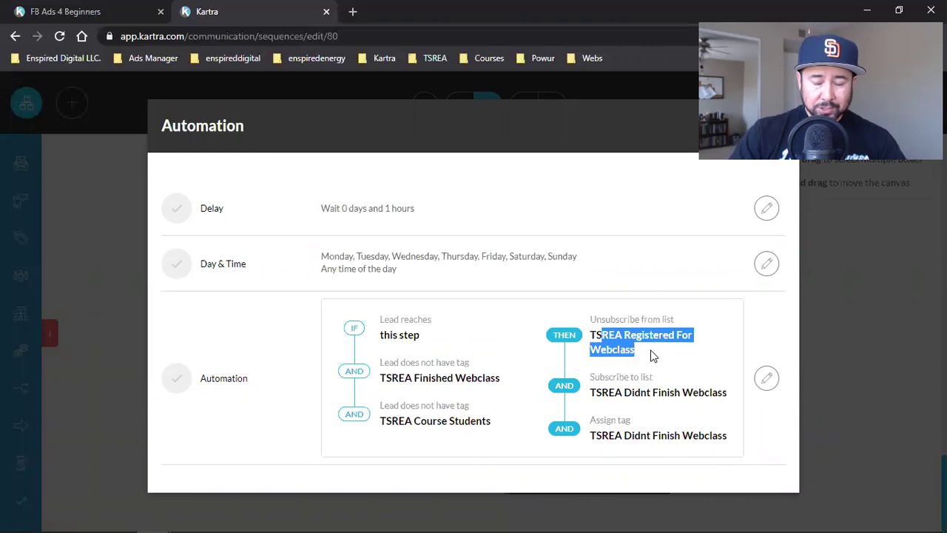
left_click_drag(624, 393, 700, 390)
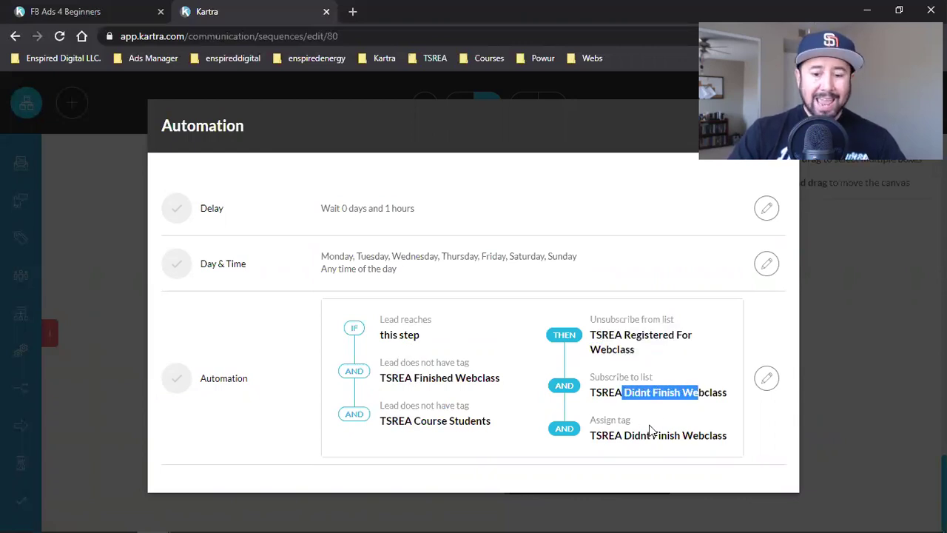
left_click_drag(624, 435, 699, 437)
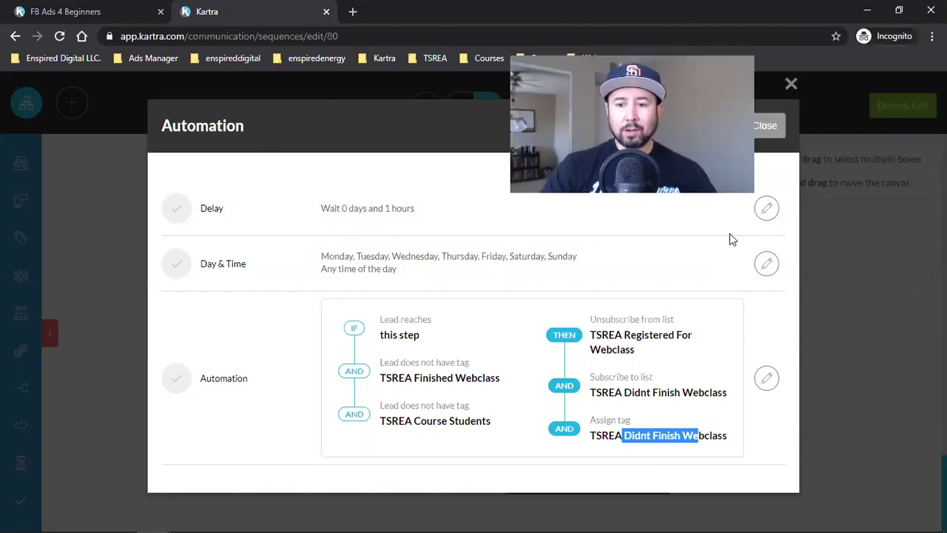
left_click(770, 128)
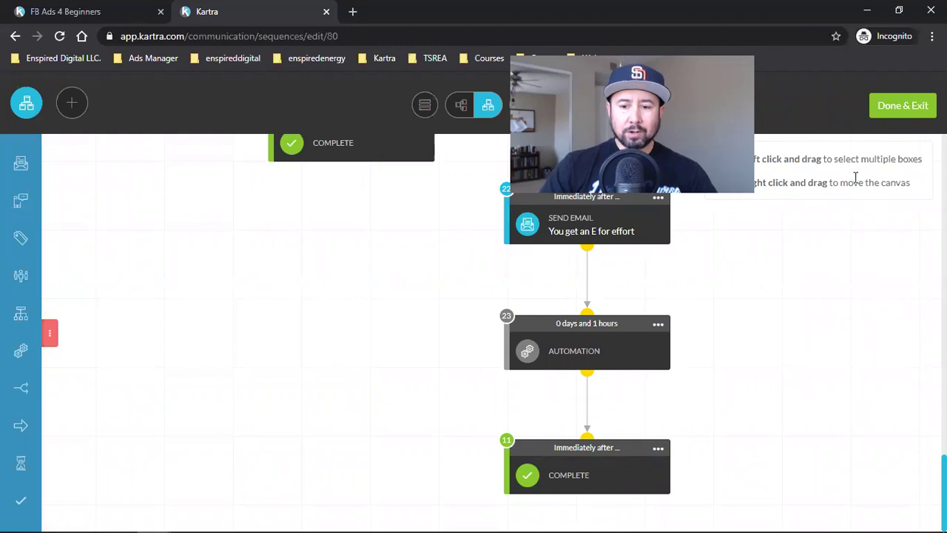
Exit the sequence editor and point out the FB Ads 4 Beginners 4 Days Left sequence in the sequences list.
left_click(897, 108)
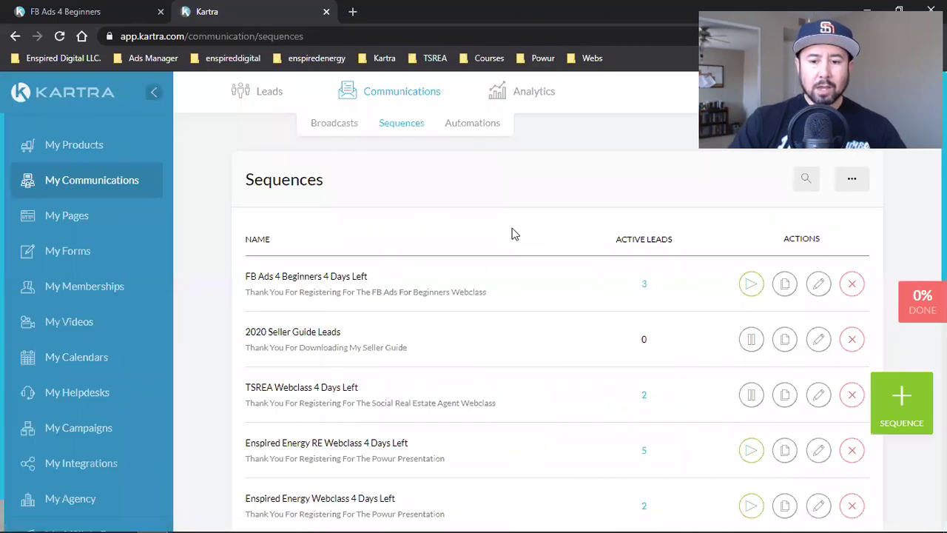
triple_click(284, 276)
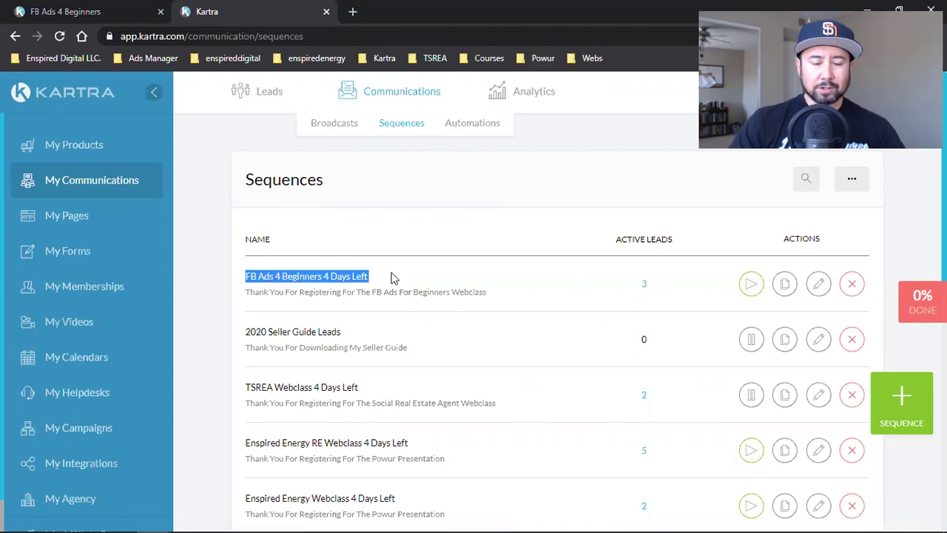
left_click(314, 292)
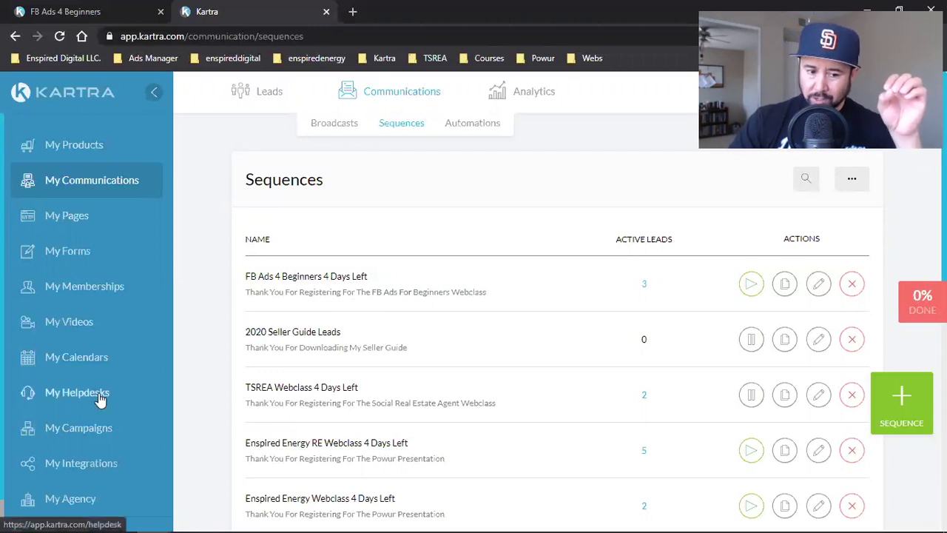
Go to the campaigns available for deployment and open the campaign import dialog at its share code field.
left_click(58, 433)
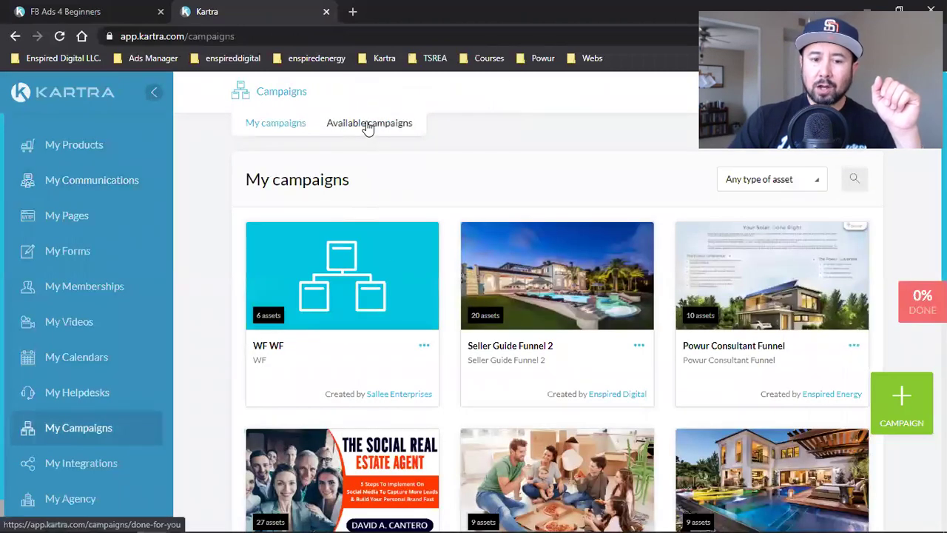
left_click(368, 124)
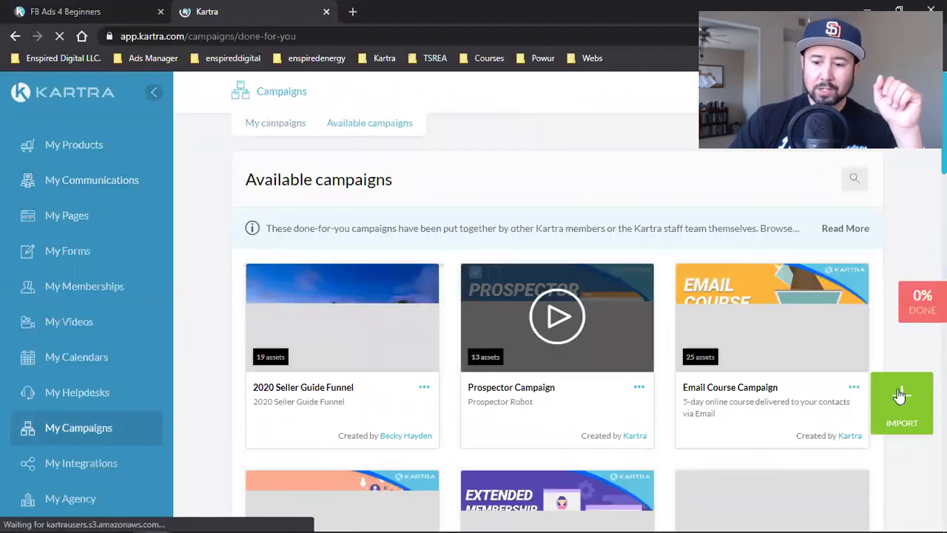
left_click(897, 394)
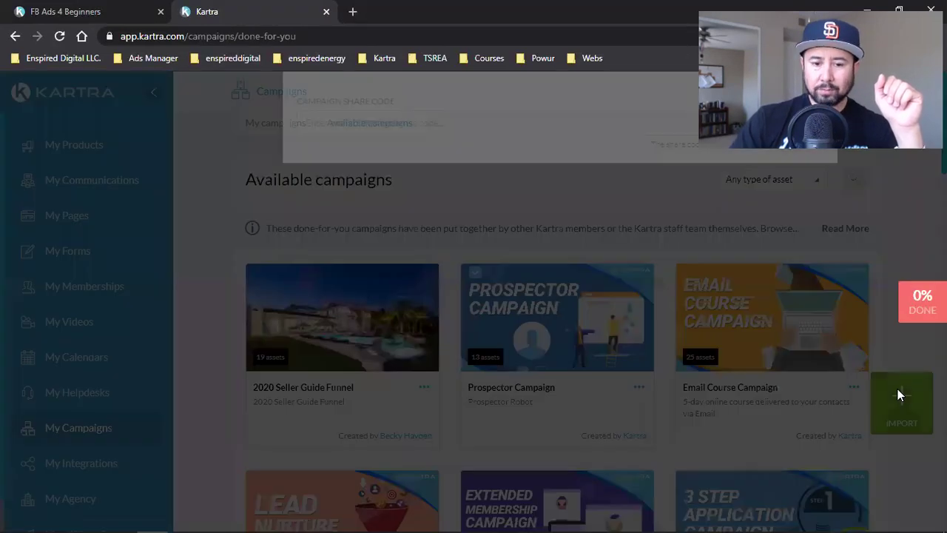
left_click(389, 209)
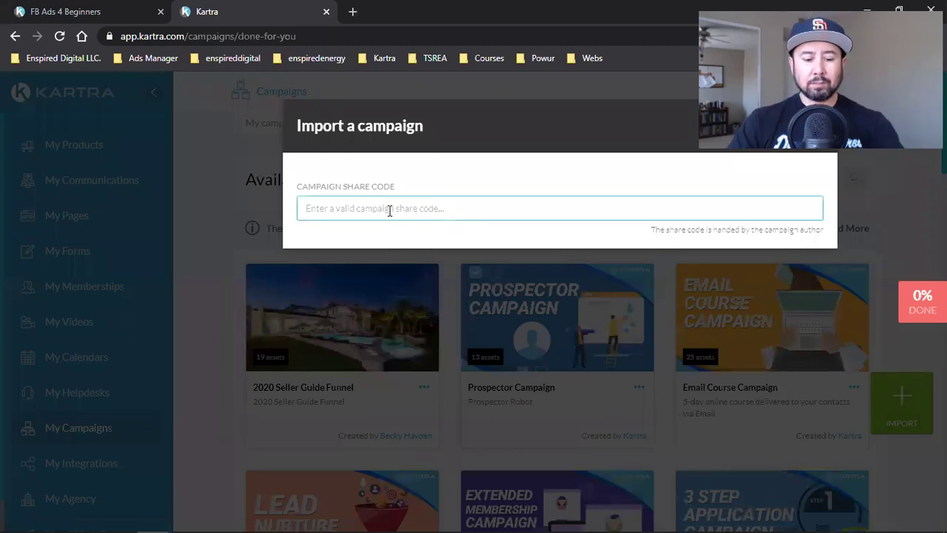
Paste the copied meeting link with its embedded password into the campaign share code field, clear the field and close the import dialog.
key("ctrl+v")
key("ctrl+a")
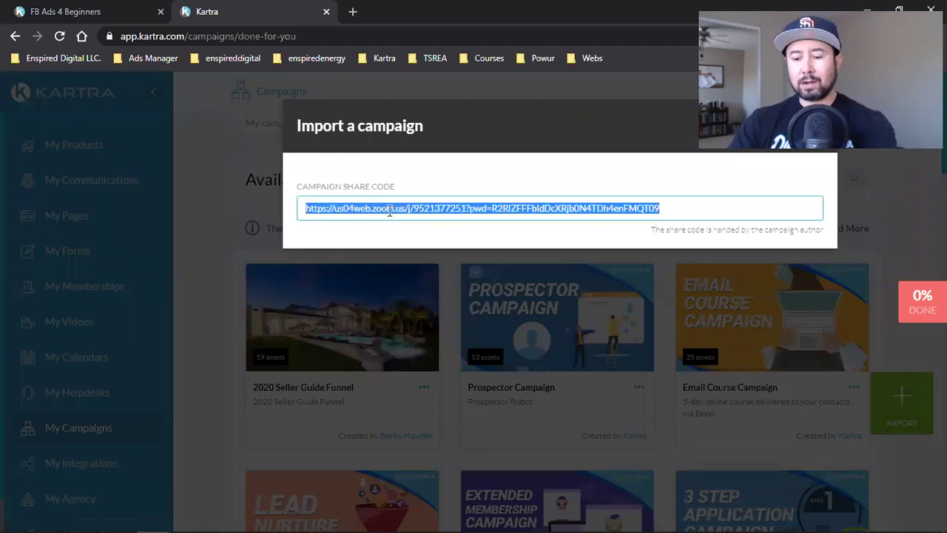
key("BackSpace")
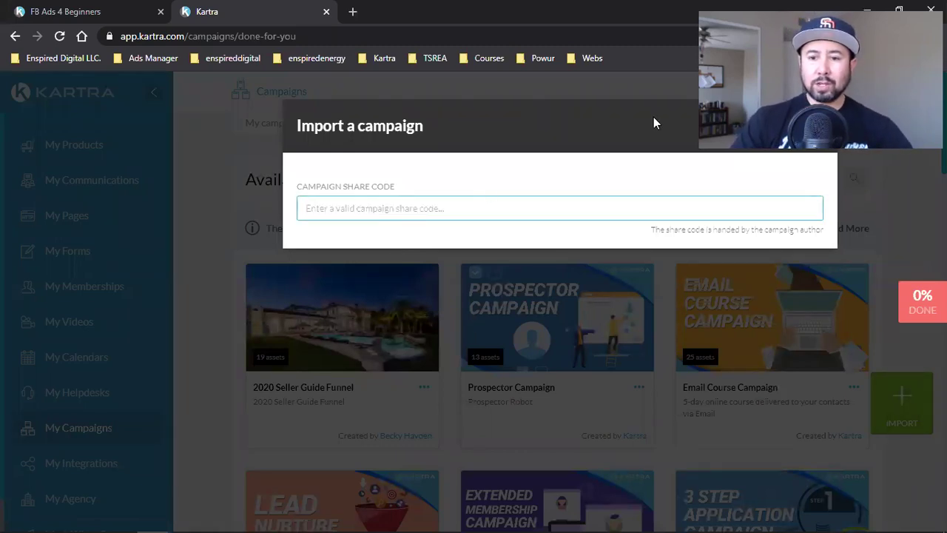
left_click(829, 86)
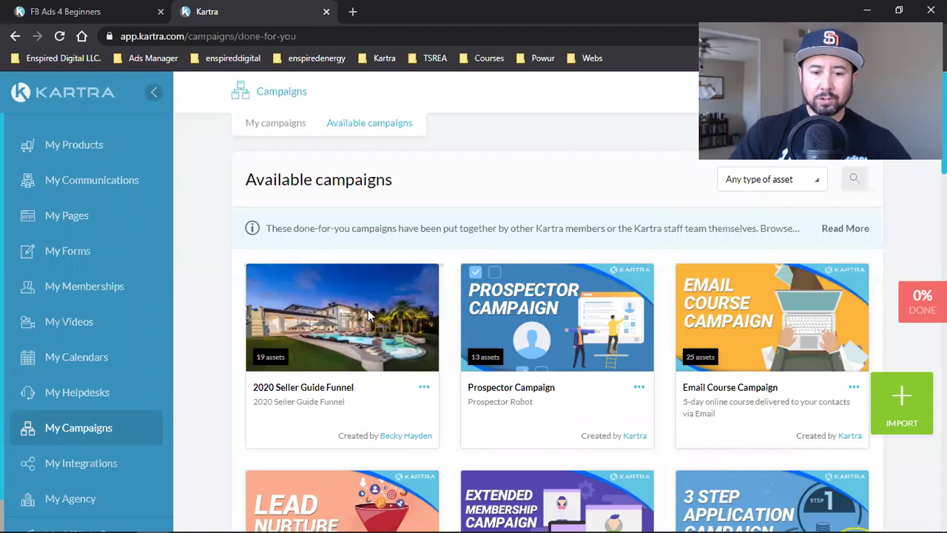
Check the deploy option of the available 2020 Seller Guide Funnel campaign and return to the account's own campaigns.
left_click(426, 390)
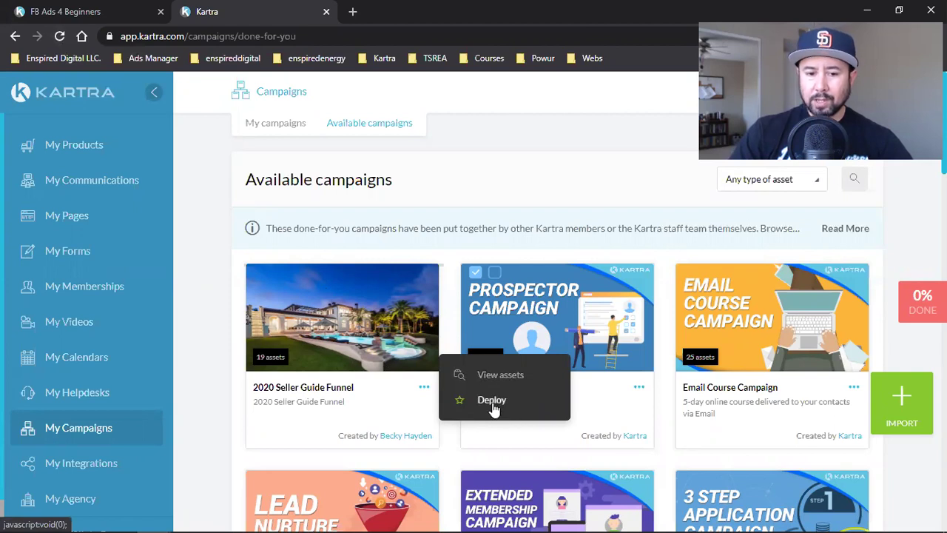
left_click(291, 133)
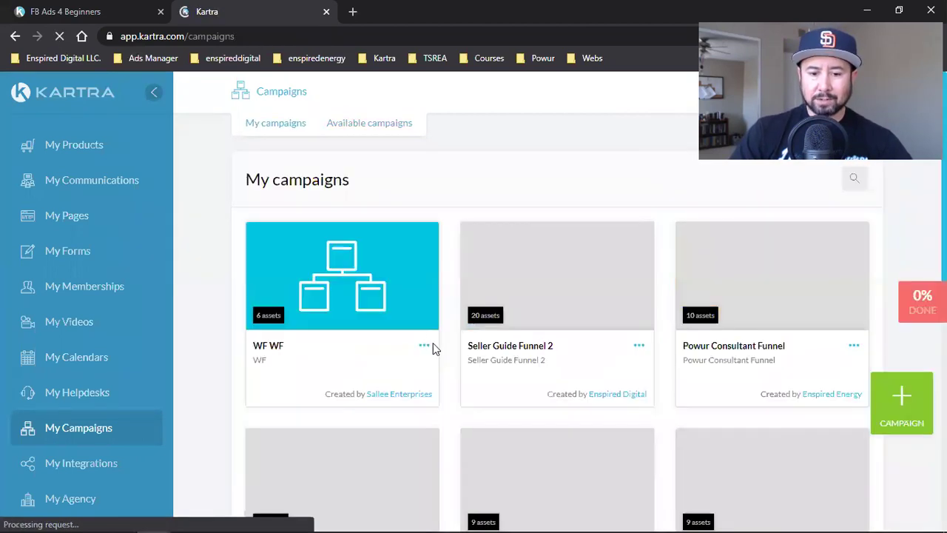
Delete the WF WF campaign using the option that removes the campaign only and keeps its assets.
left_click(425, 346)
left_click(489, 396)
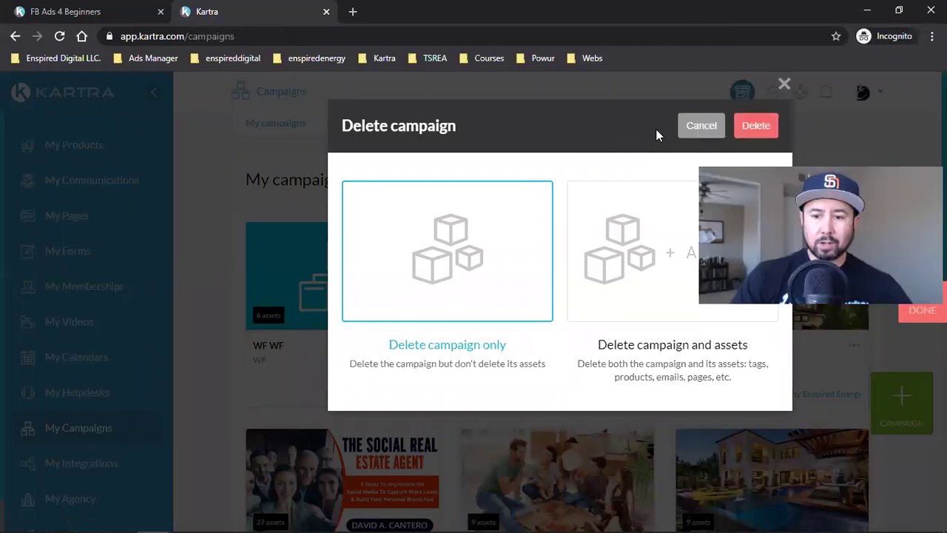
left_click(766, 128)
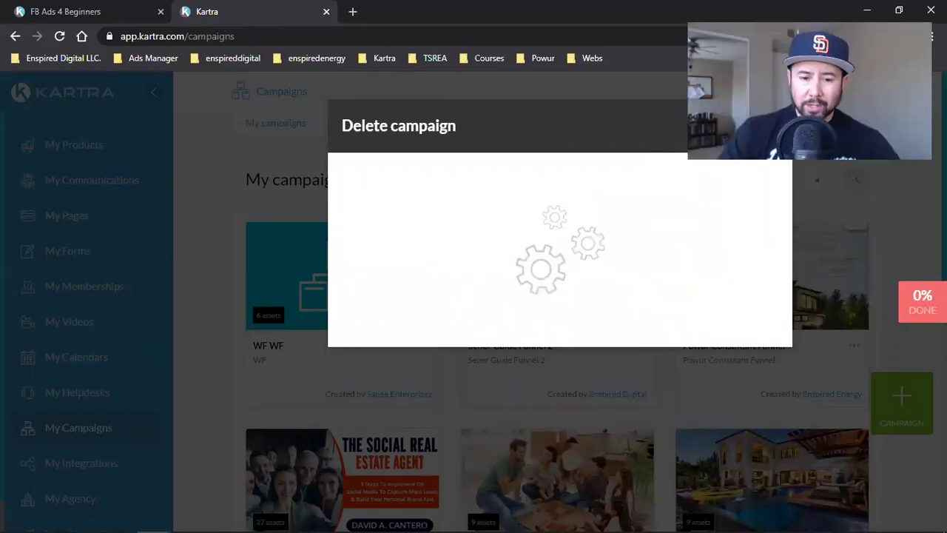
left_click(770, 128)
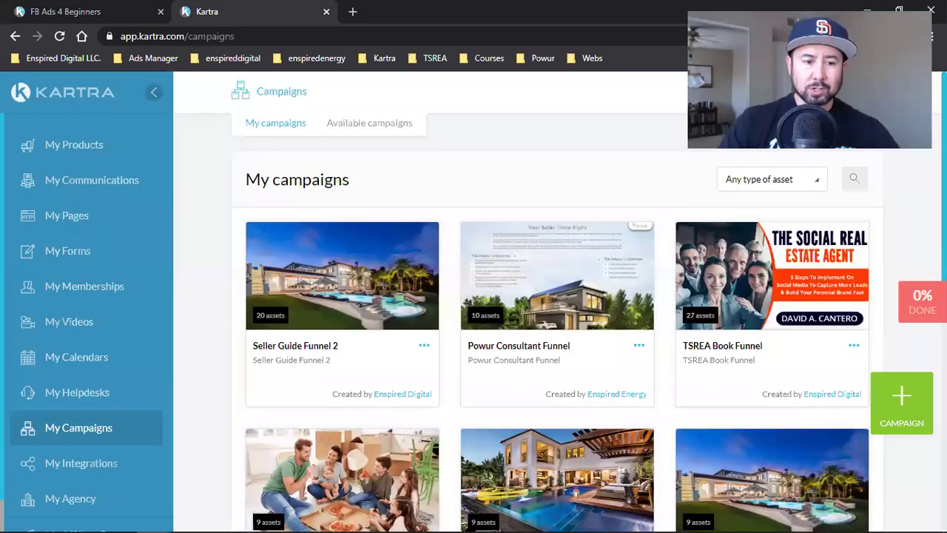
Show the lead lists under communications and highlight the FB Ads 4 Finished Webclass But Didnt Buy list.
left_click(98, 190)
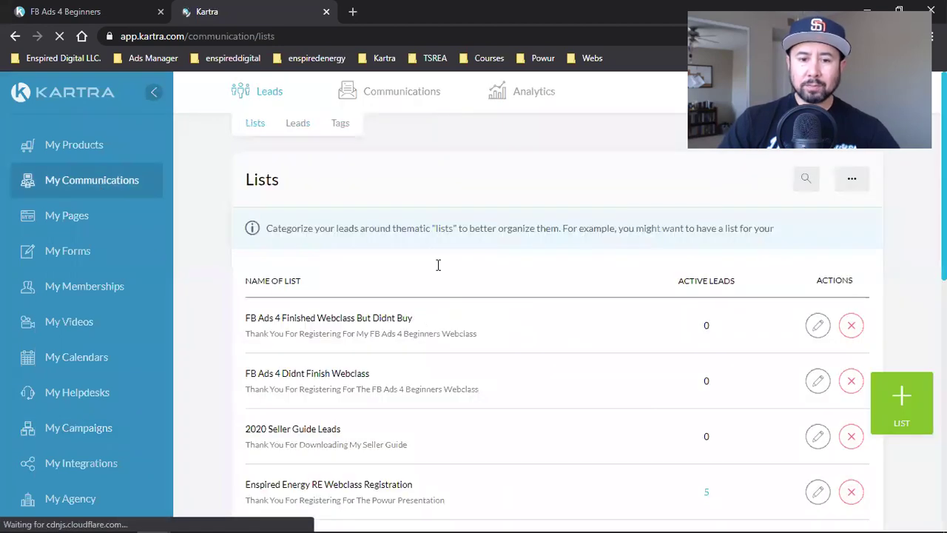
mouse_move(289, 92)
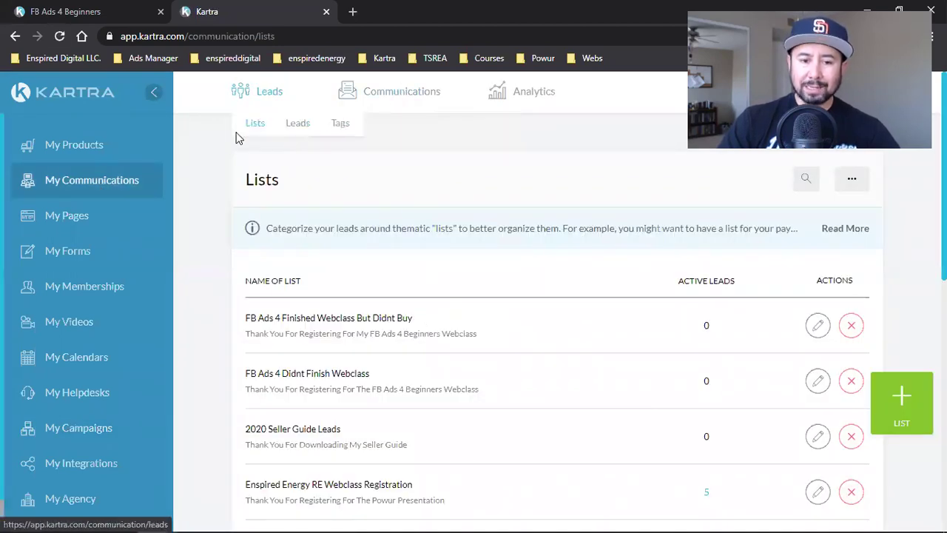
triple_click(309, 317)
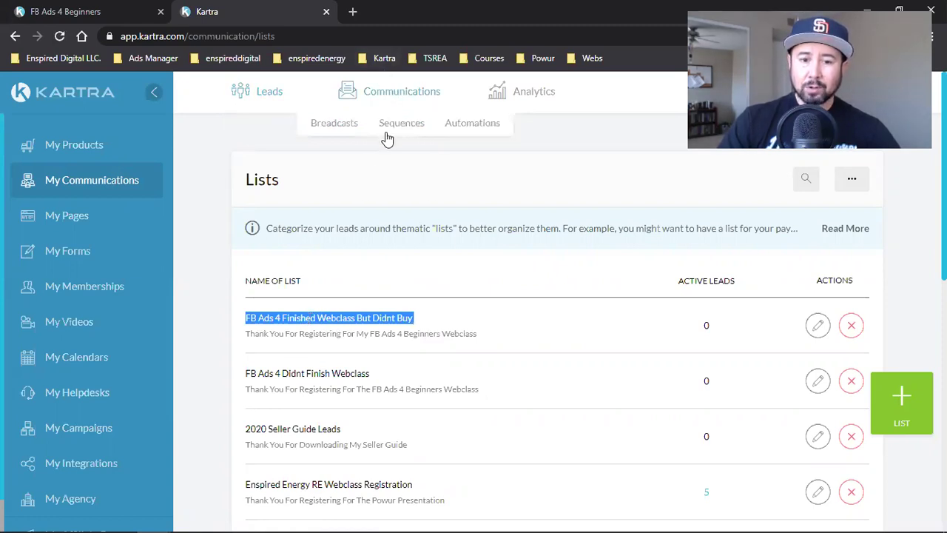
left_click(360, 307)
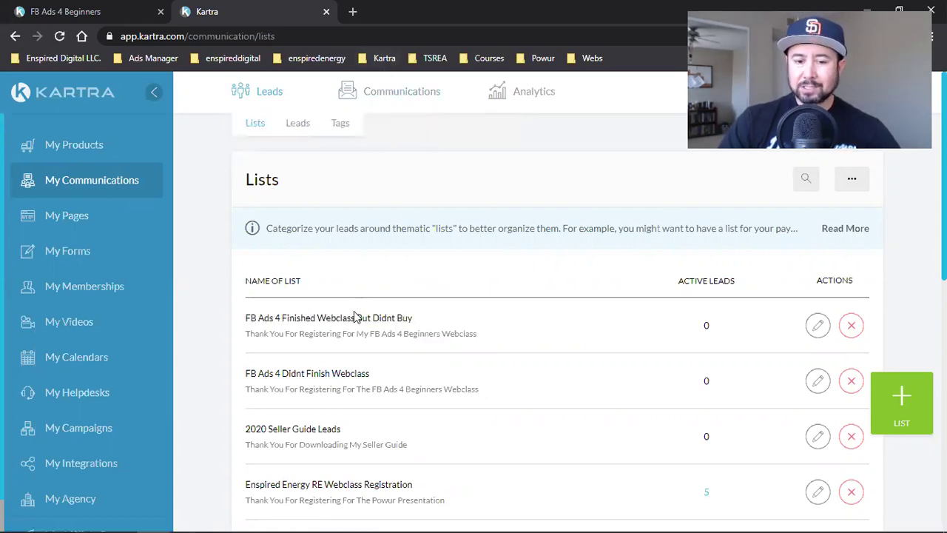
triple_click(348, 316)
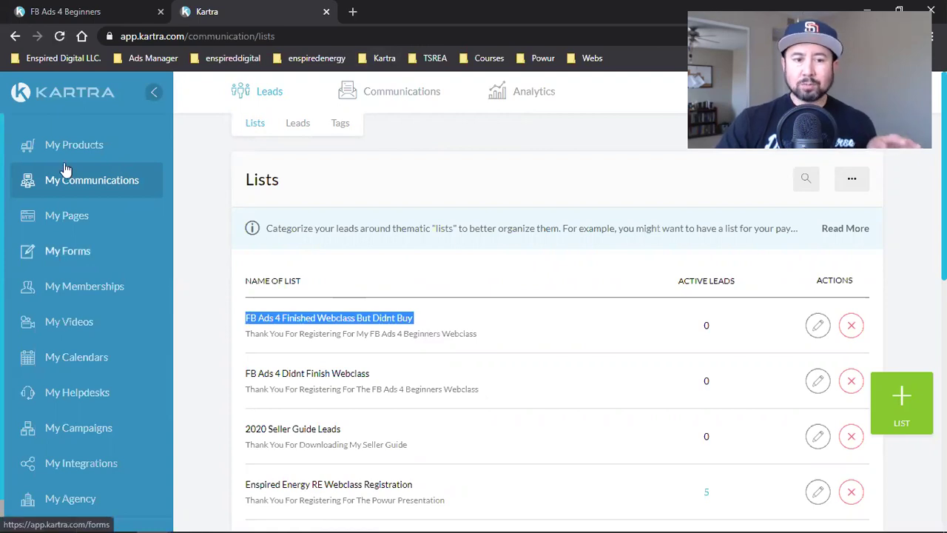
Switch to the FB Ads 4 Beginners opt-in page, close its sign-up form to review the page, and reopen the form.
left_click(40, 18)
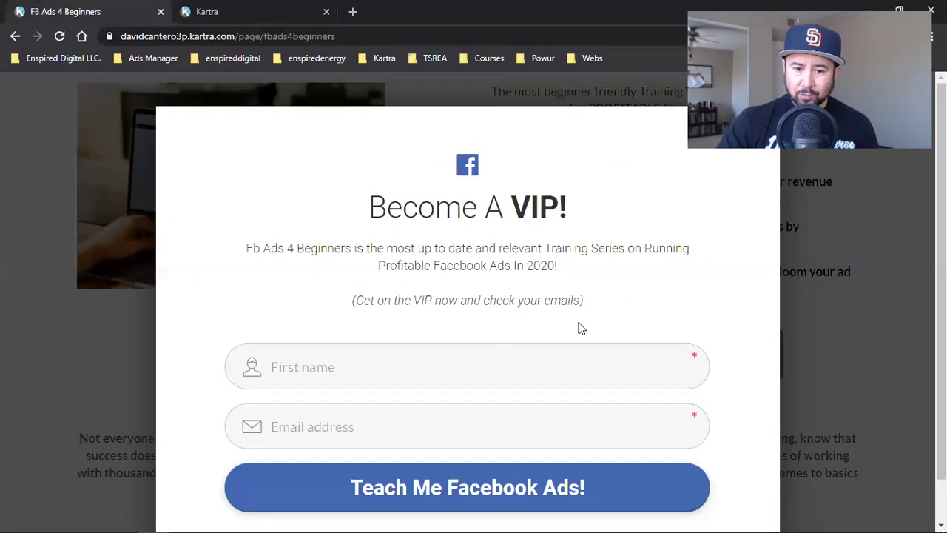
left_click(789, 302)
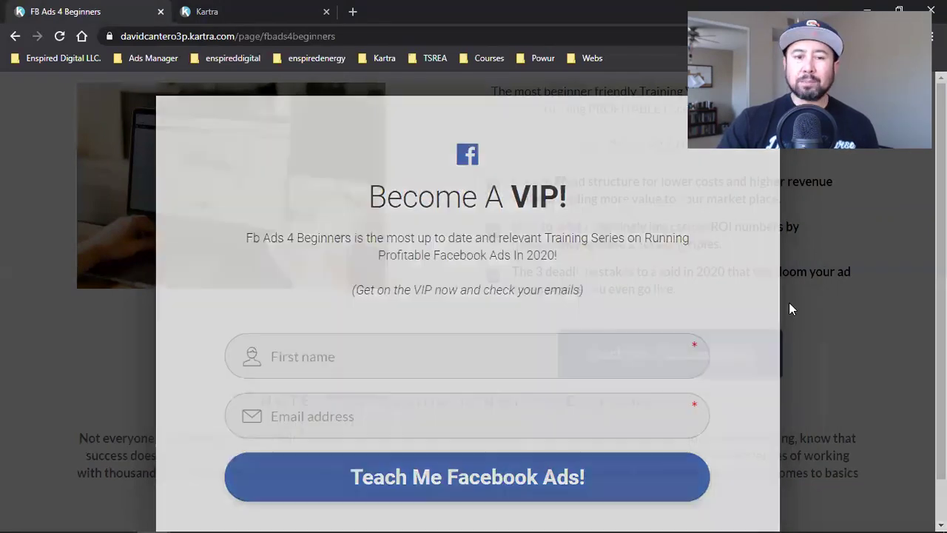
scroll(546, 266, "up", 3)
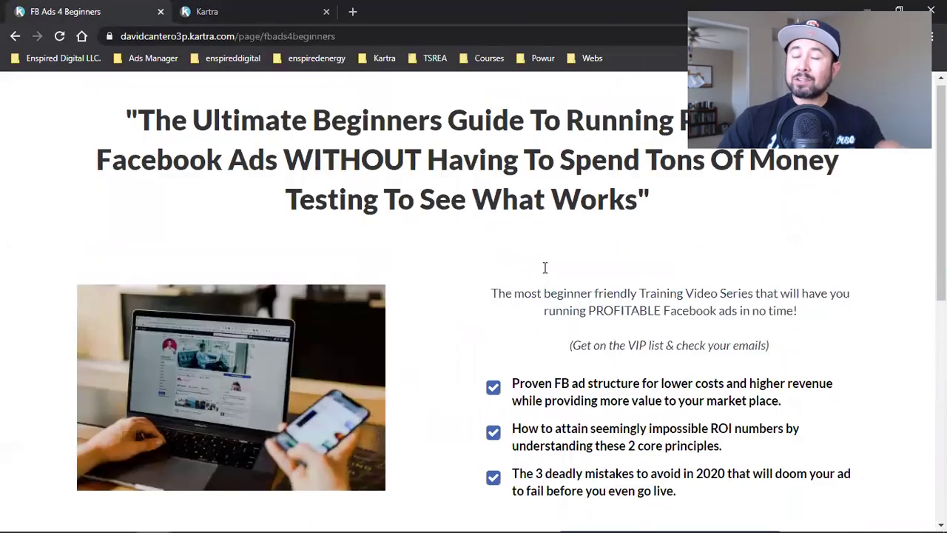
scroll(544, 272, "down", 3)
left_click(633, 419)
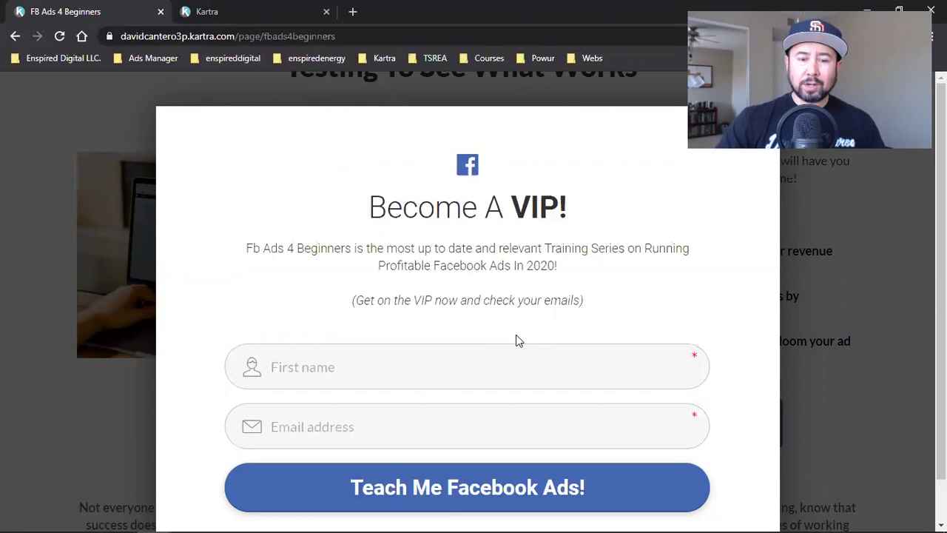
Return to the Kartra lists, open the email sequences and highlight the FB Ads 4 Beginners 4 Days Left sequence.
left_click(226, 11)
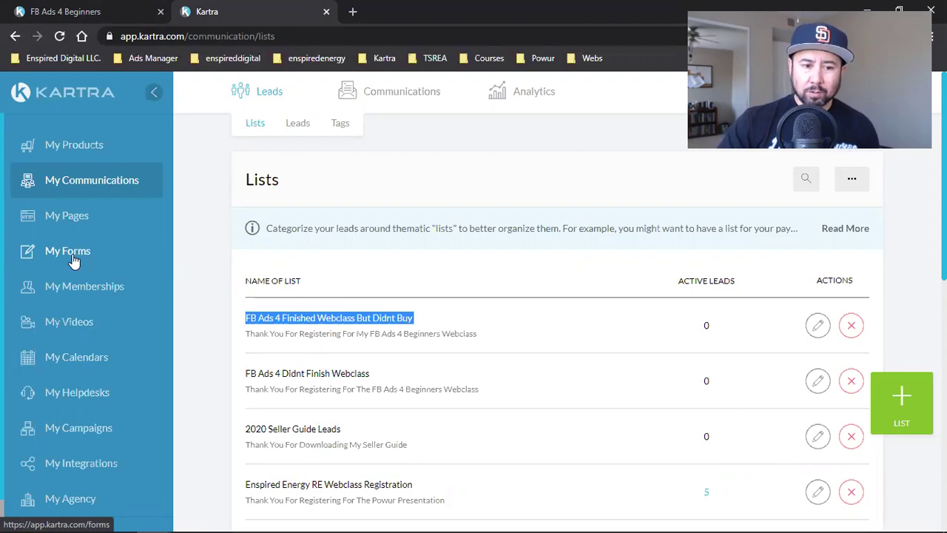
triple_click(297, 318)
mouse_move(370, 102)
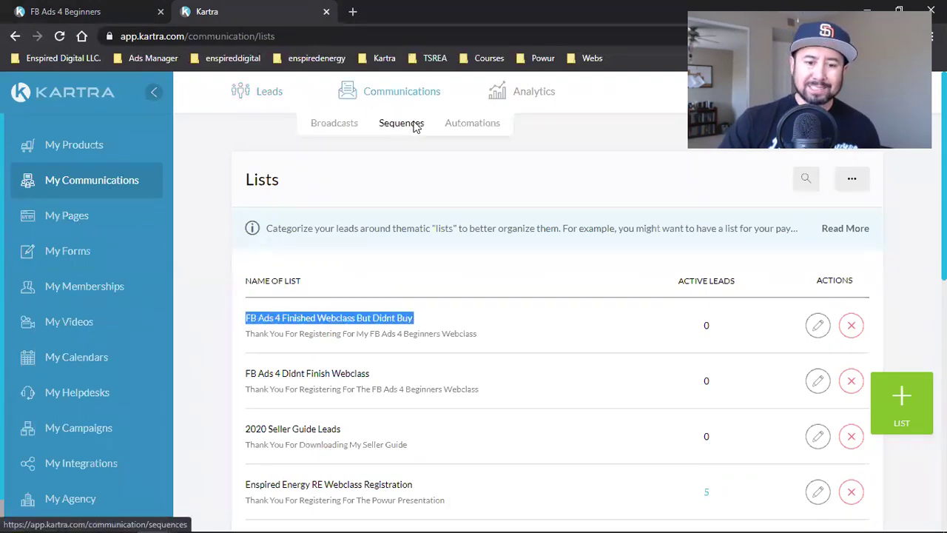
left_click(411, 124)
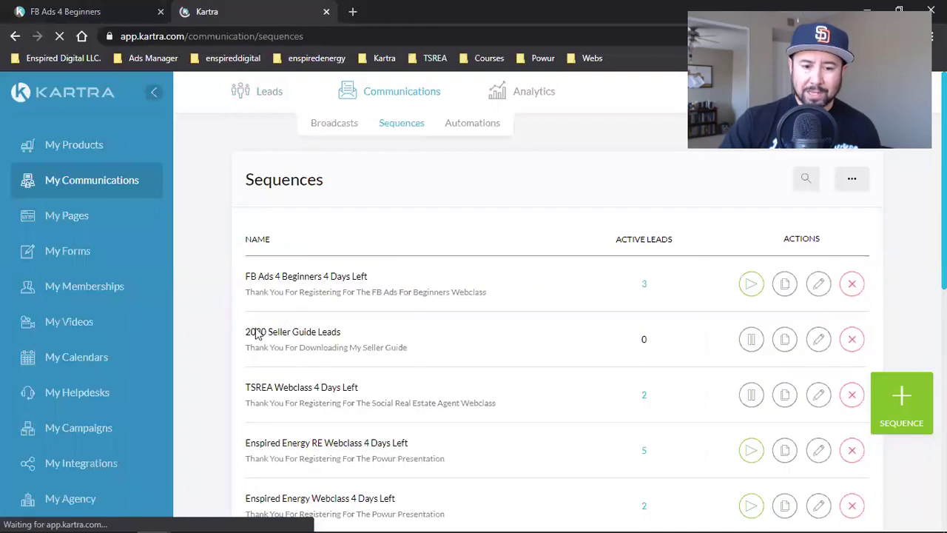
triple_click(326, 276)
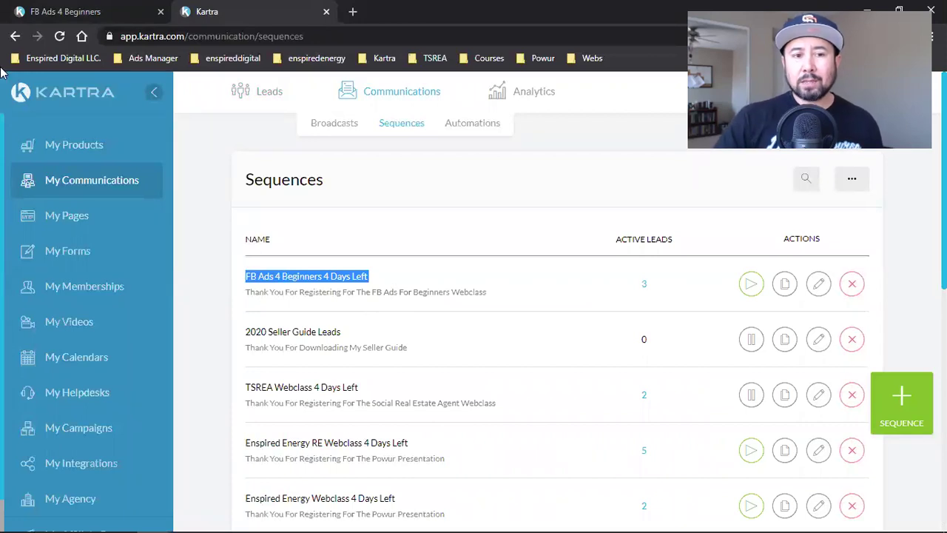
Close the sign-up form on the opt-in page and return to the highlighted FB Ads 4 Beginners 4 Days Left sequence.
left_click(63, 13)
left_click(804, 240)
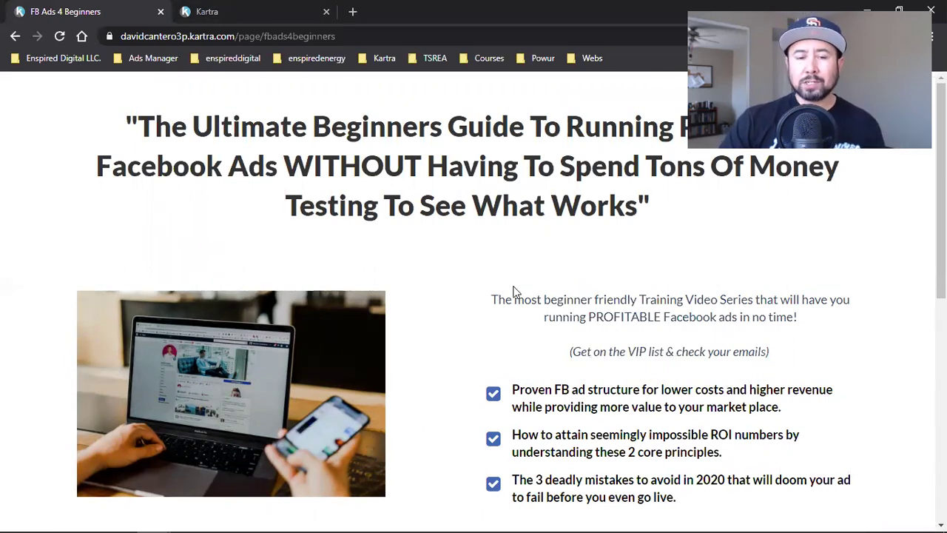
left_click(202, 9)
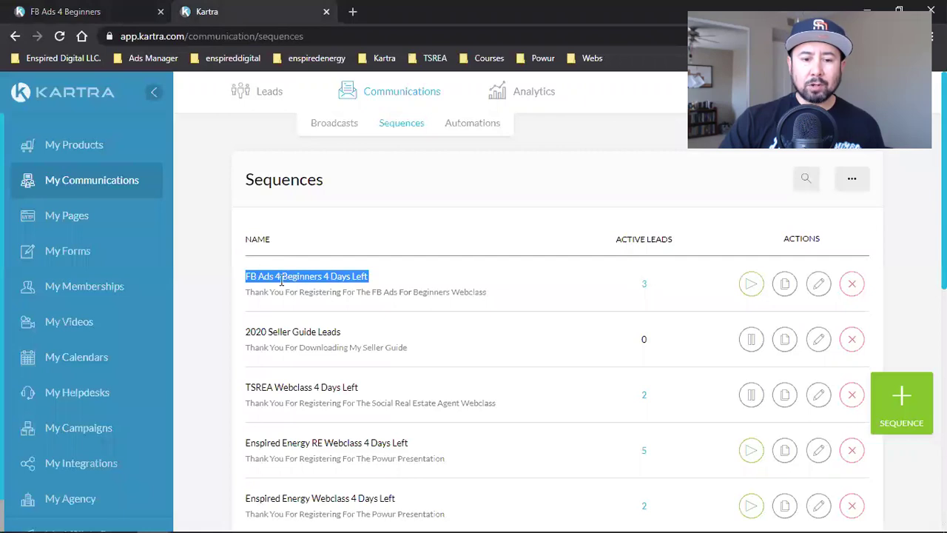
triple_click(306, 276)
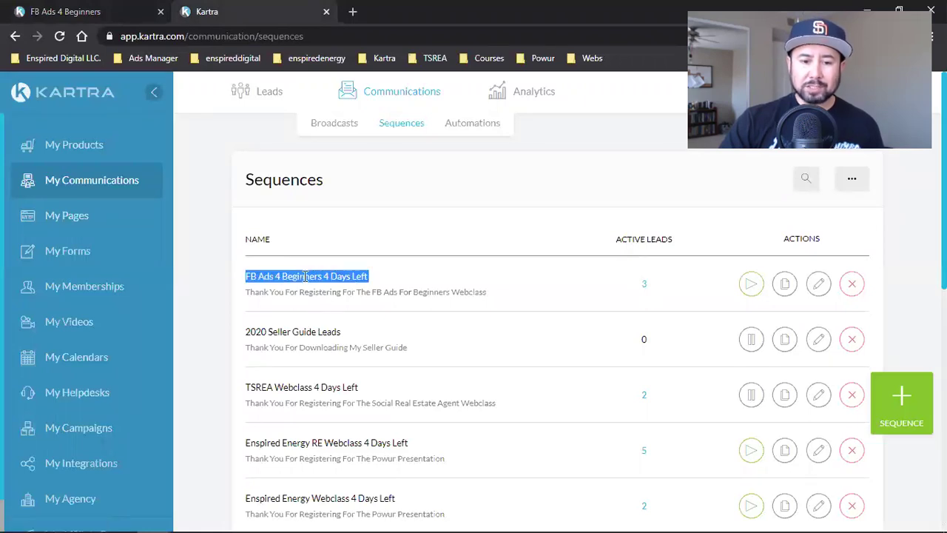
Go back from the sequences to the lead lists and point out FB Ads 4 Finished Webclass But Didnt Buy.
mouse_move(267, 103)
left_click(259, 130)
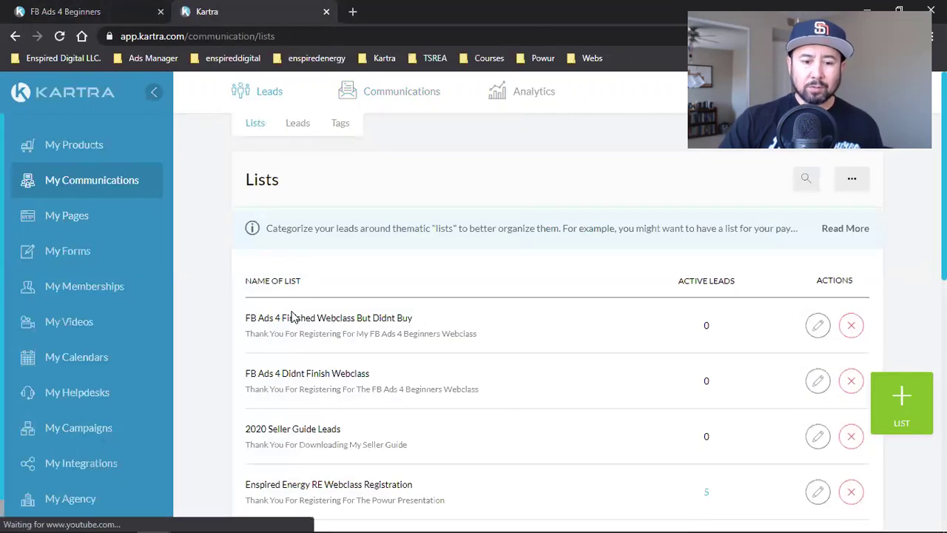
triple_click(295, 318)
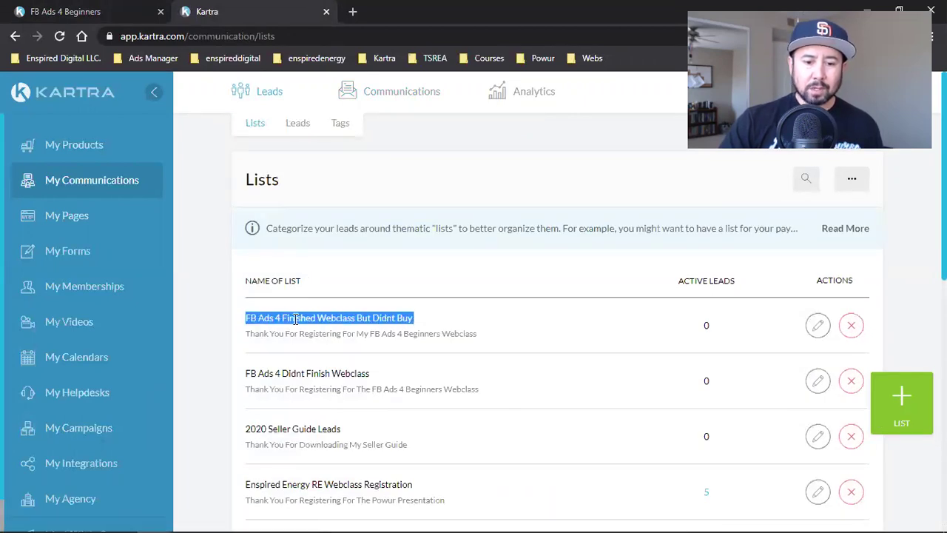
left_click(402, 318)
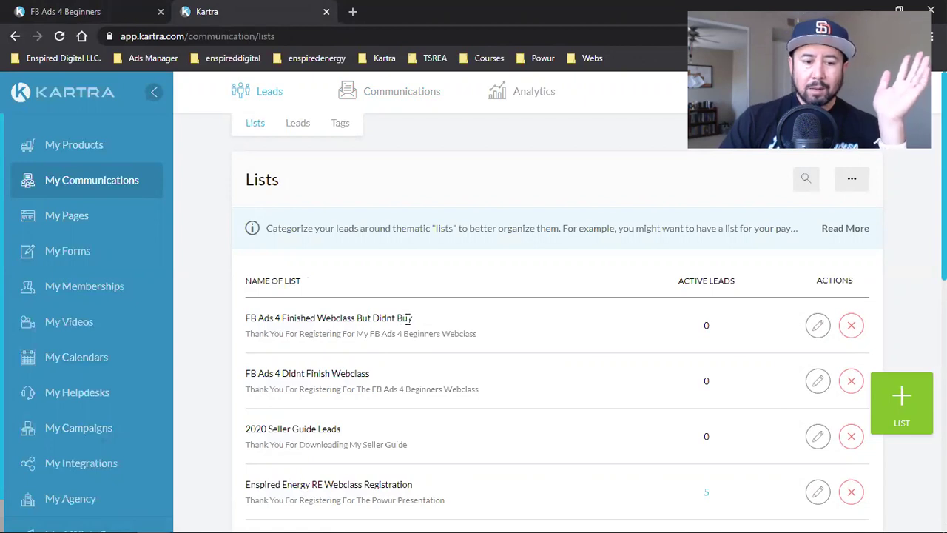
Open the account's pages and filter them by the FB Ads 4 Beginners category.
left_click(65, 216)
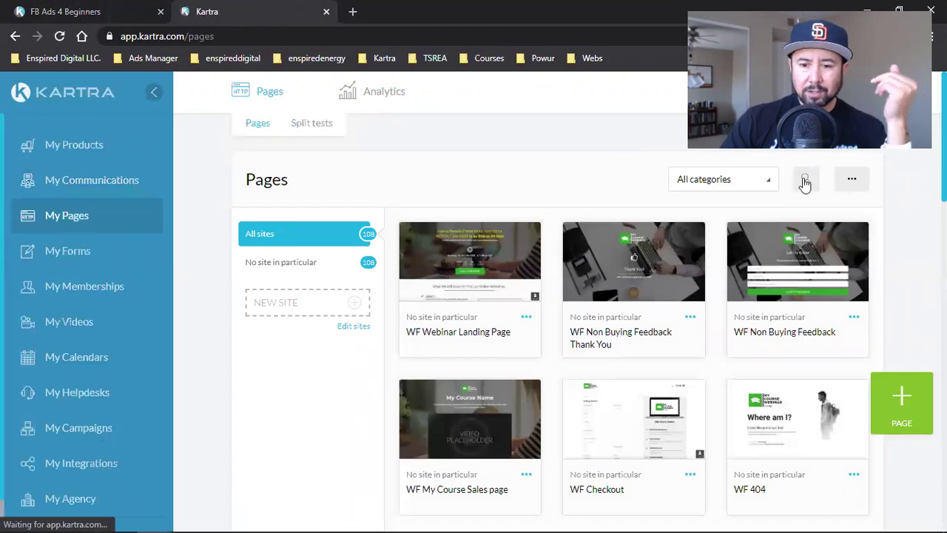
left_click(768, 189)
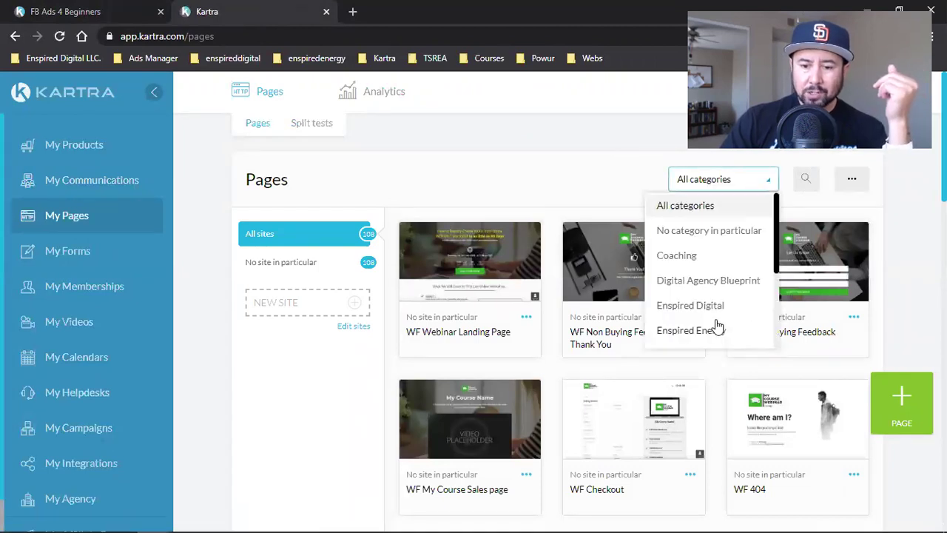
scroll(717, 325, "down", 2)
left_click(734, 289)
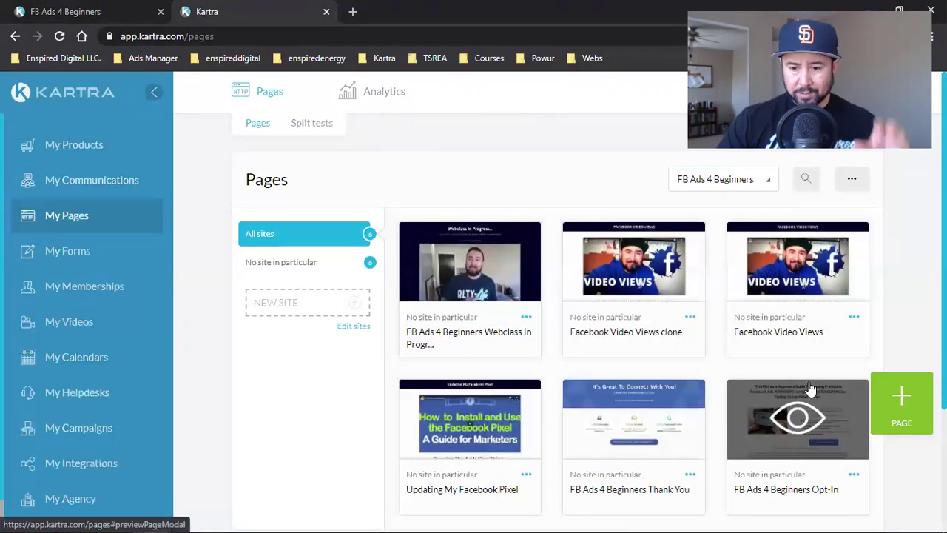
Look through the filtered funnel pages and point out the name of the FB Ads 4 Beginners webclass-in-progress page.
scroll(810, 389, "down", 2)
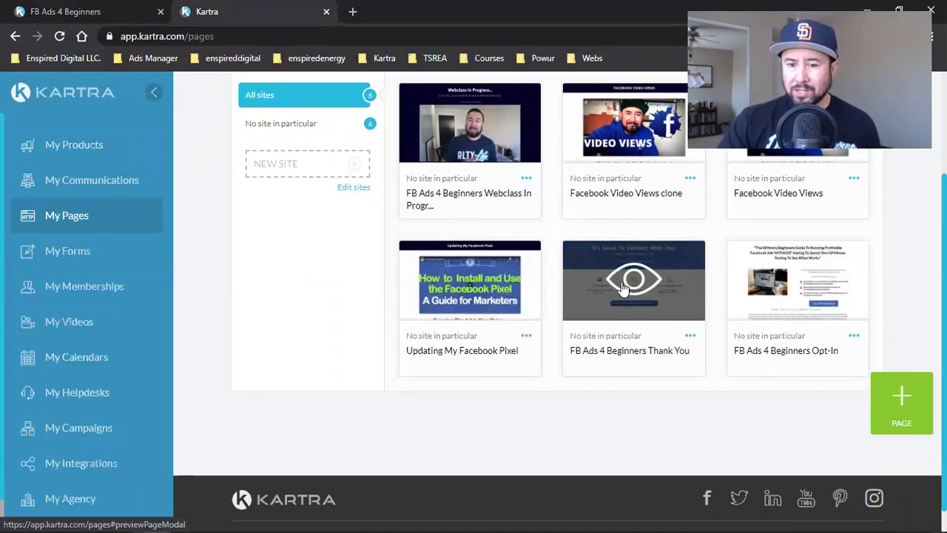
triple_click(453, 196)
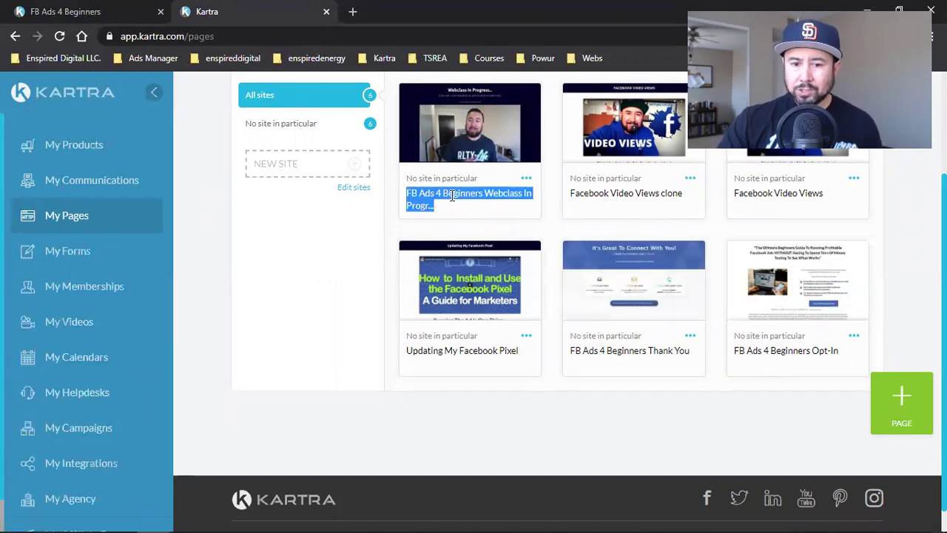
left_click(326, 245)
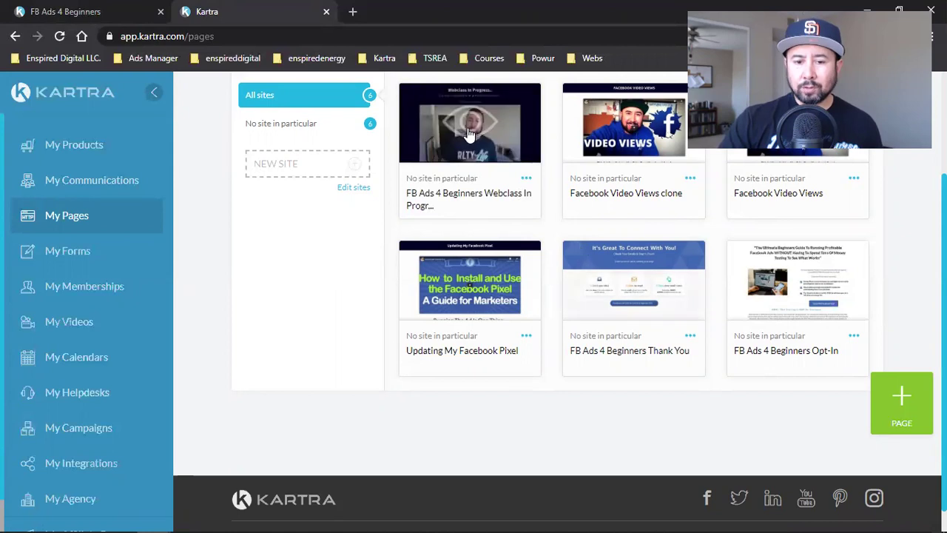
scroll(436, 385, "up", 1)
scroll(417, 394, "up", 1)
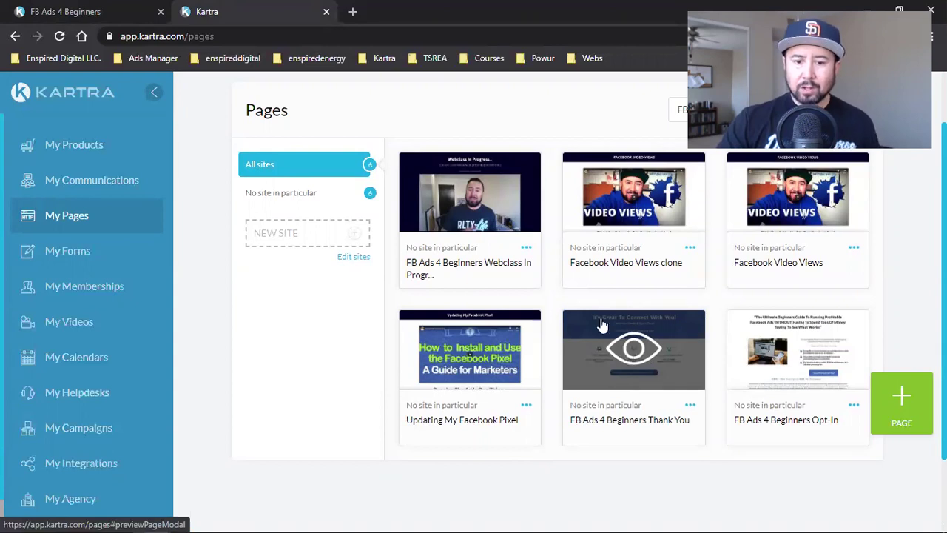
triple_click(461, 263)
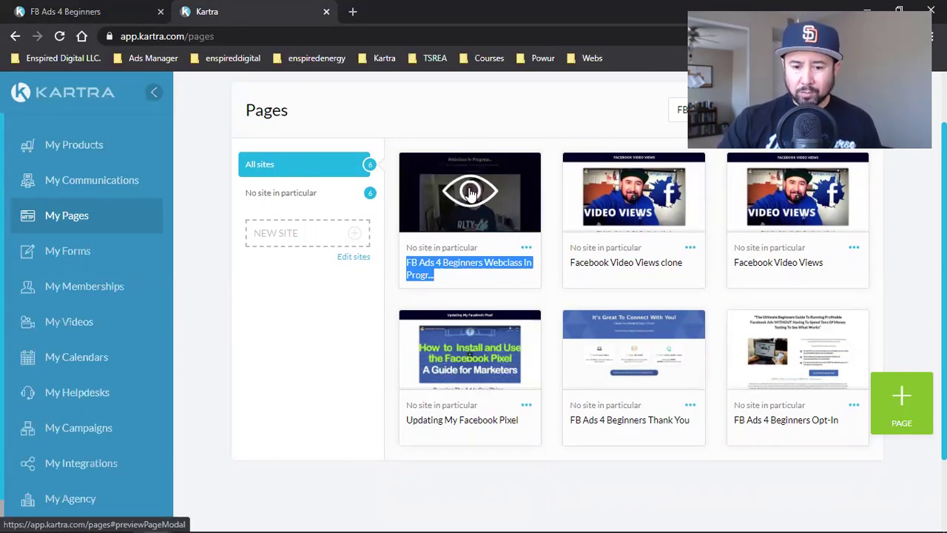
left_click(468, 264)
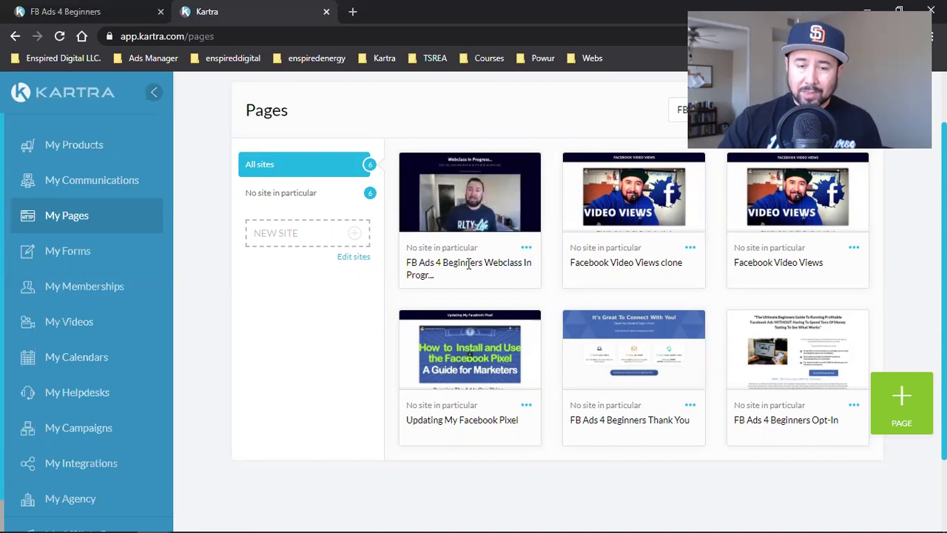
Compare the FB Ads 4 Finished Webclass But Didnt Buy list with the FB Ads 4 Beginners 4 Days Left sequence by highlighting each name.
left_click(116, 183)
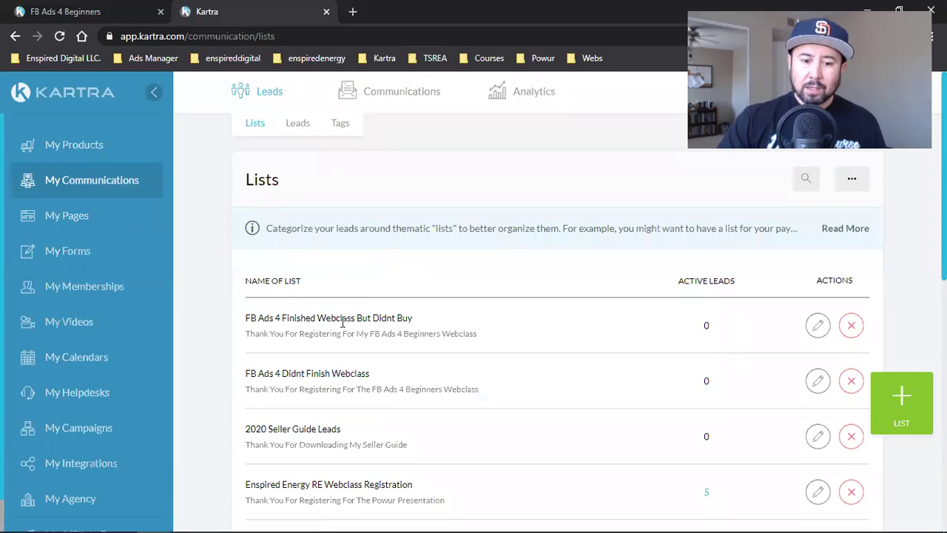
double_click(337, 318)
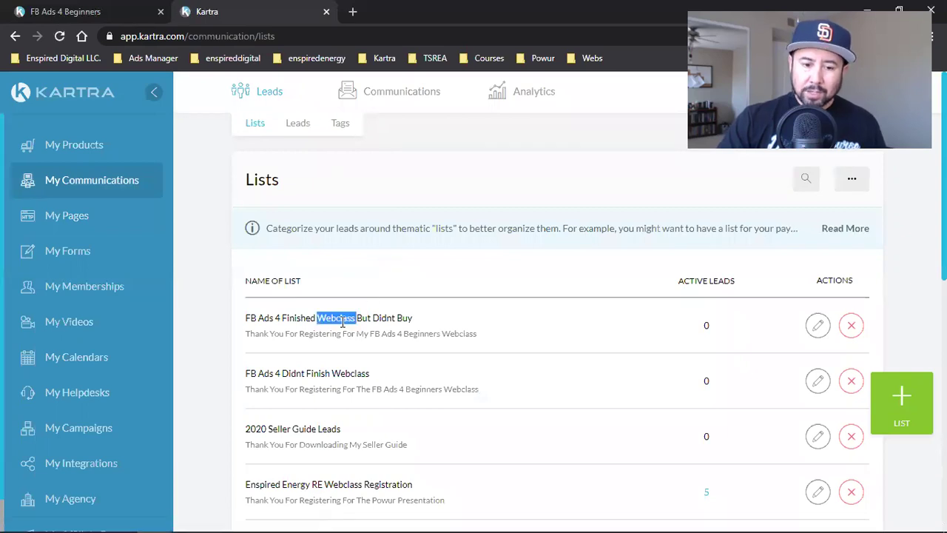
triple_click(341, 321)
mouse_move(407, 110)
left_click(404, 124)
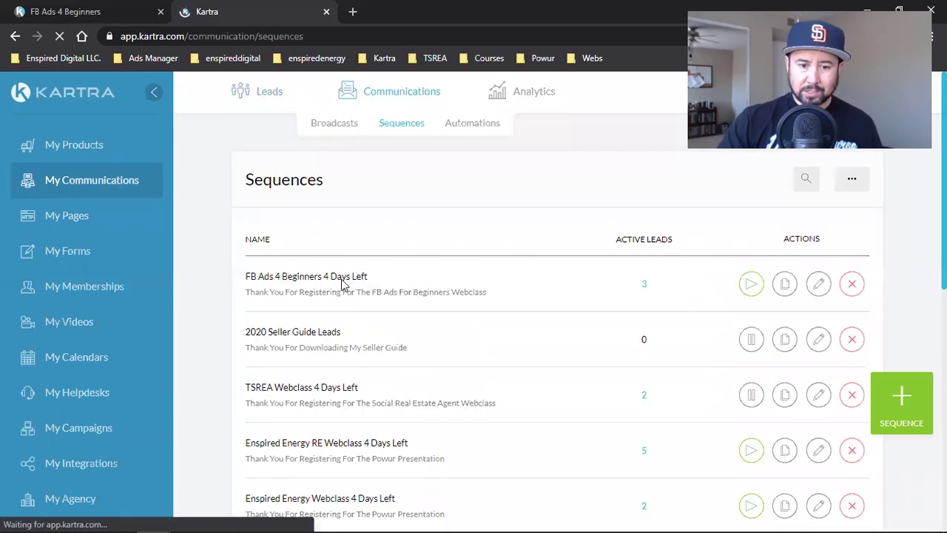
triple_click(342, 280)
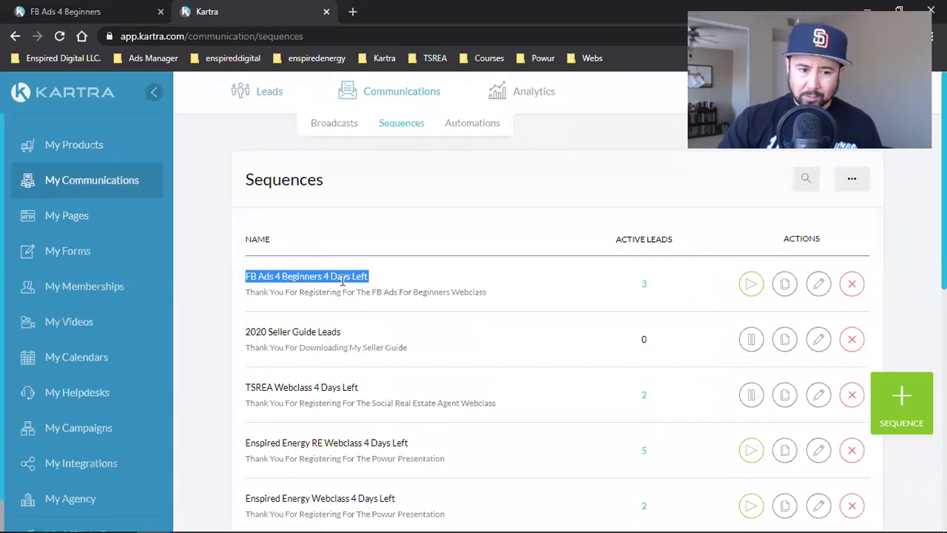
Filter the pages by the FB Ads 4 Beginners category again and locate the FB Ads 4 Beginners Opt-In page.
left_click(99, 225)
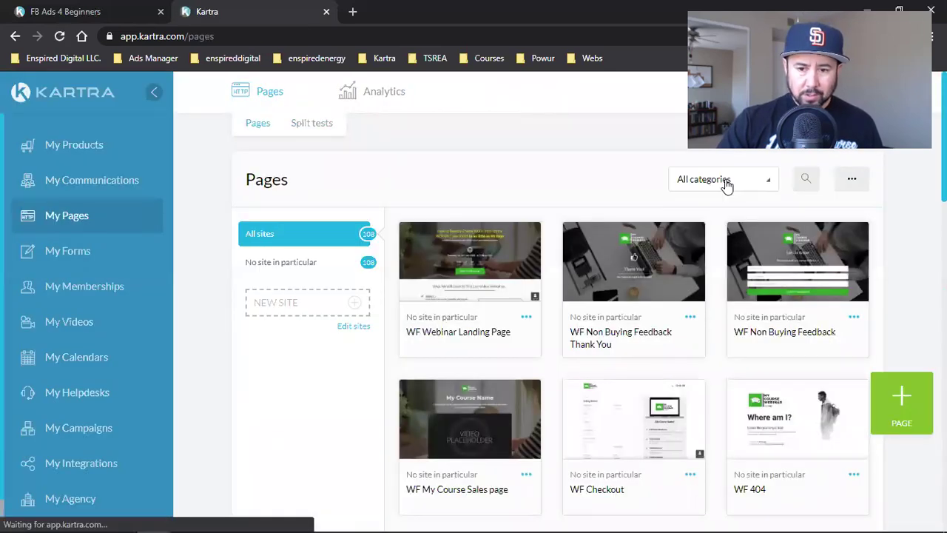
left_click(727, 181)
scroll(731, 303, "down", 1)
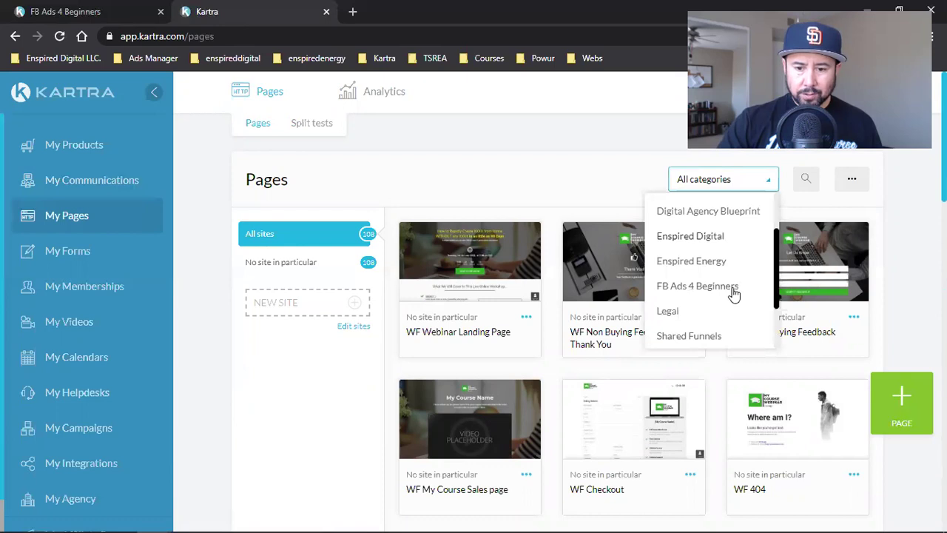
left_click(732, 292)
scroll(734, 294, "down", 2)
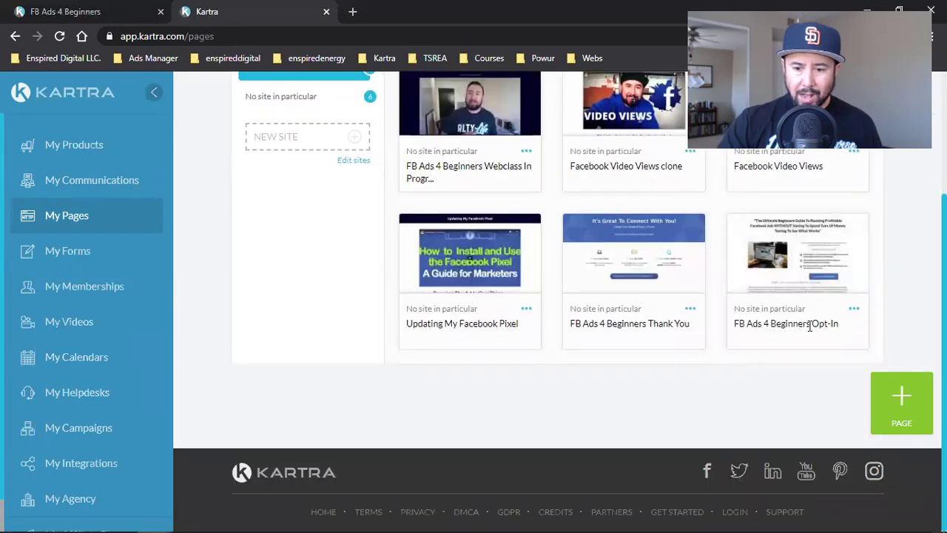
Point out the FB Ads 4 Beginners Thank You page and the webclass-in-progress page by highlighting their names.
triple_click(655, 326)
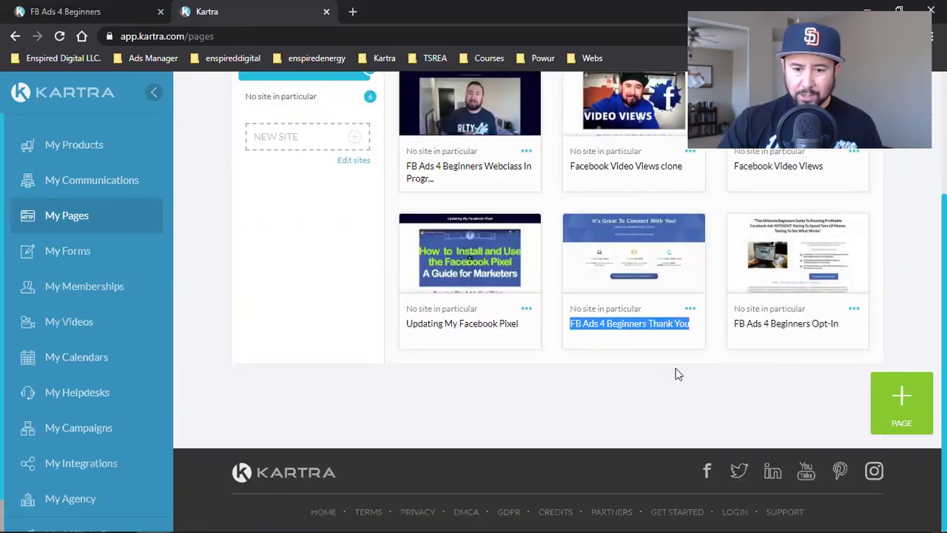
scroll(675, 368, "up", 2)
triple_click(467, 304)
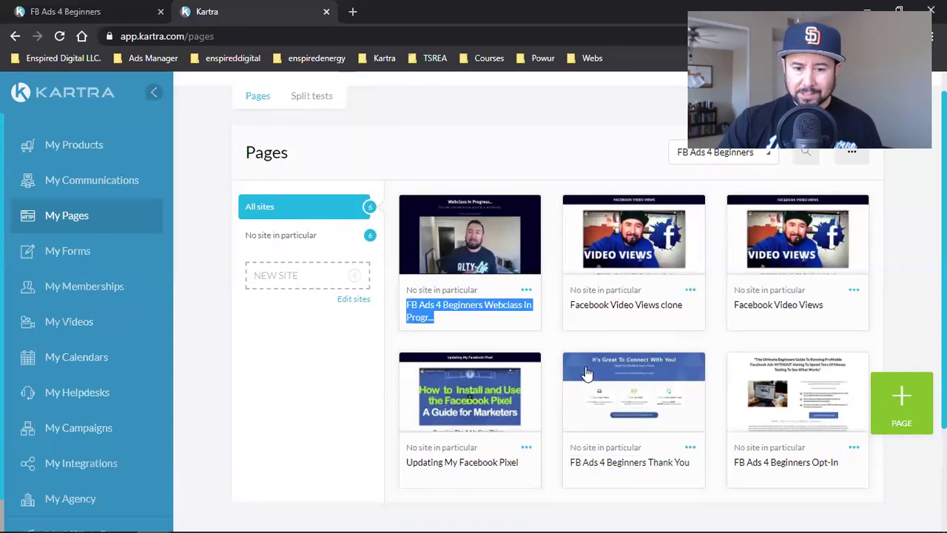
Open the account's forms, and bring up the VIP sign-up form on the live FB Ads 4 Beginners opt-in page for comparison.
left_click(139, 319)
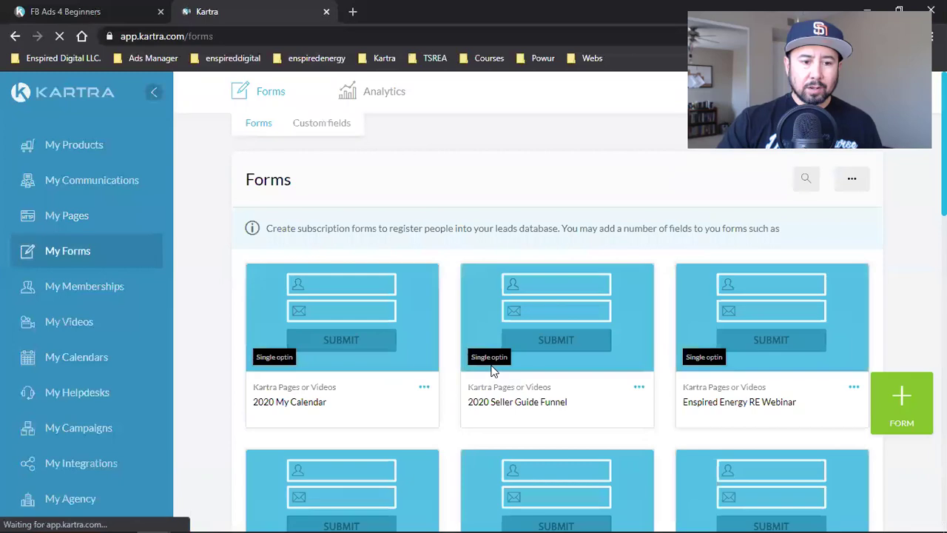
scroll(492, 369, "down", 3)
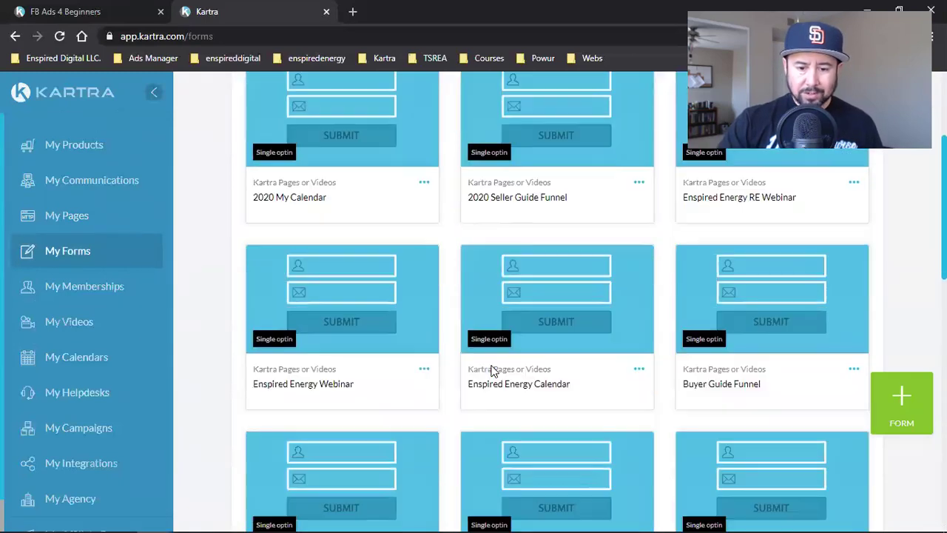
left_click(71, 10)
scroll(625, 403, "down", 2)
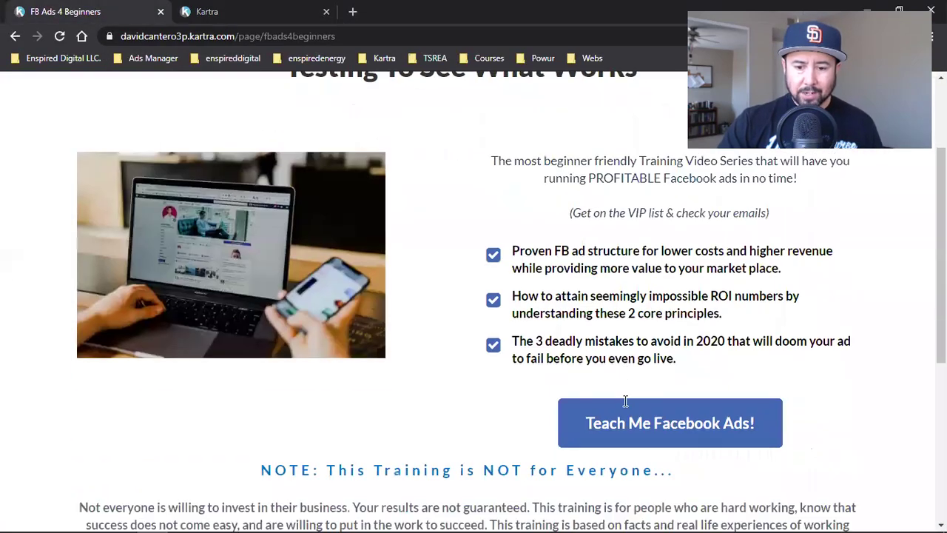
left_click(625, 419)
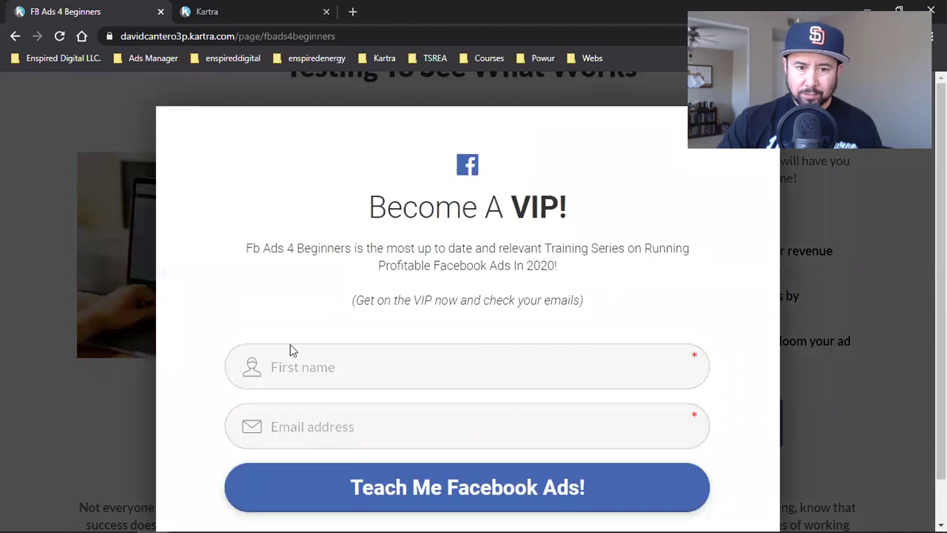
Return to the account's forms, locate the FB Ads 4 Beginners form and highlight its name.
left_click(276, 11)
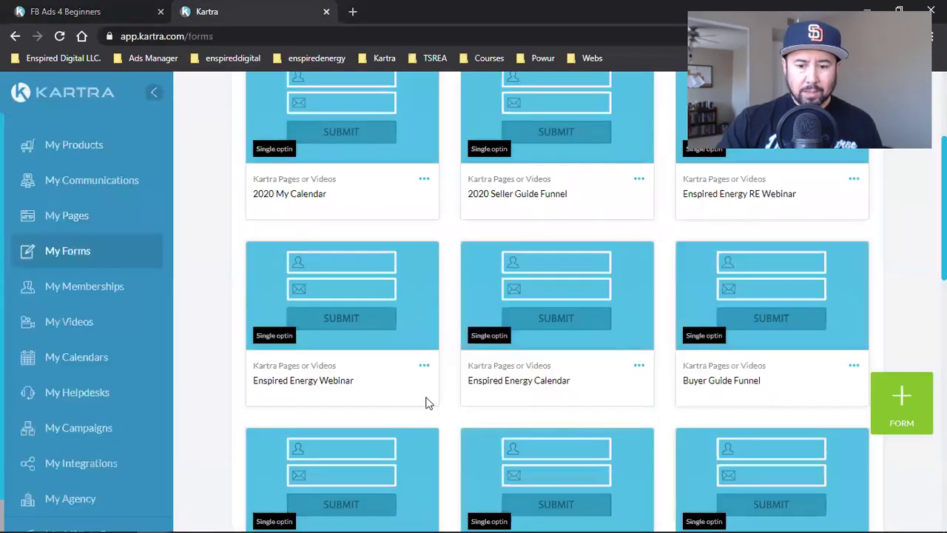
scroll(599, 425, "down", 2)
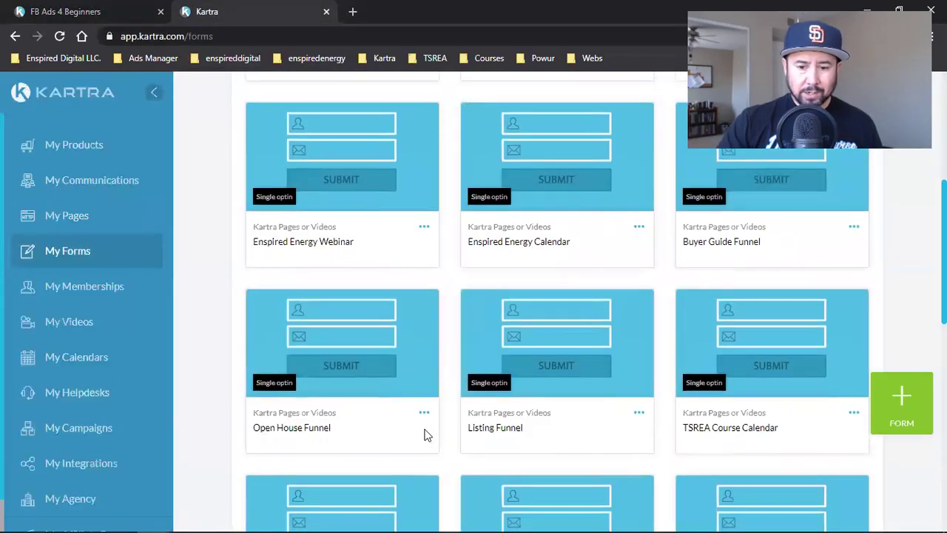
scroll(425, 434, "down", 3)
scroll(424, 434, "down", 3)
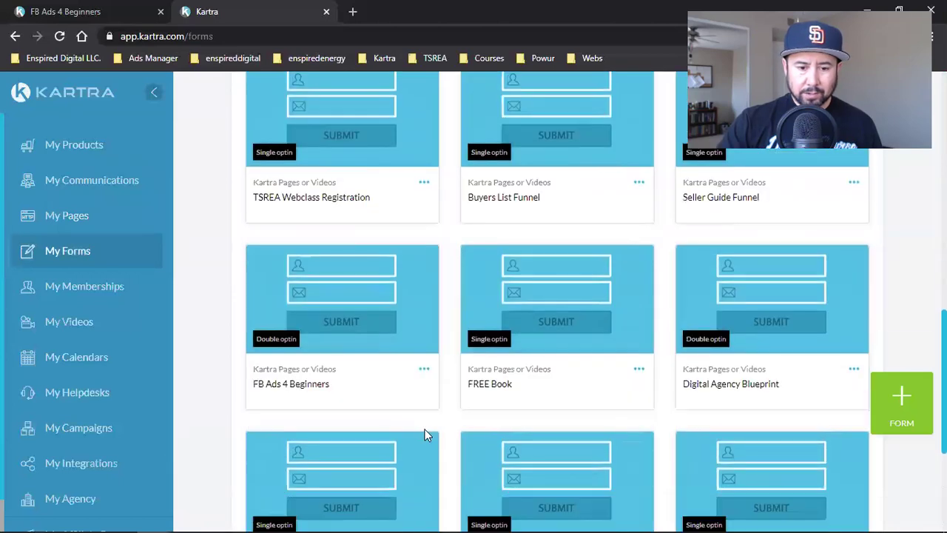
double_click(297, 386)
triple_click(297, 390)
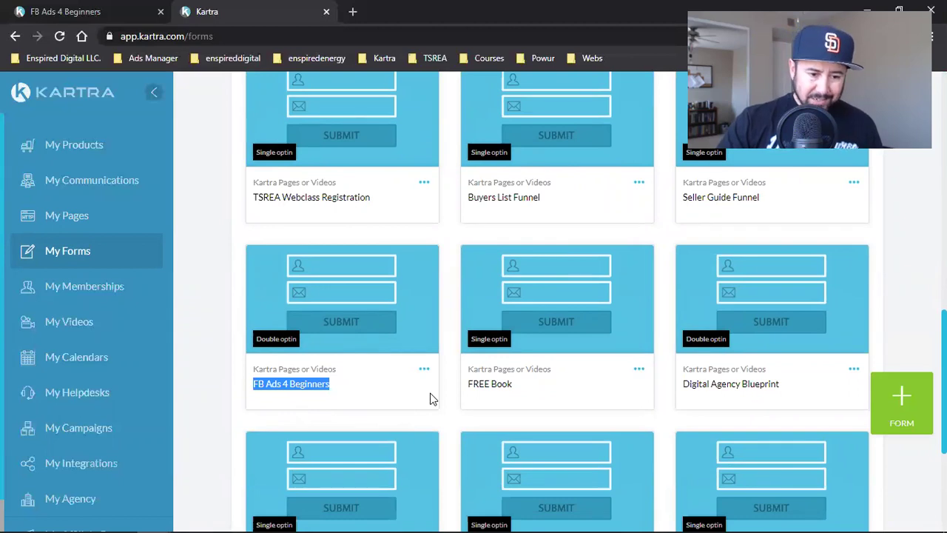
Open the account's calendars, point out the Enspired Digital calendar, and glance back at the live opt-in page.
scroll(42, 418, "down", 1)
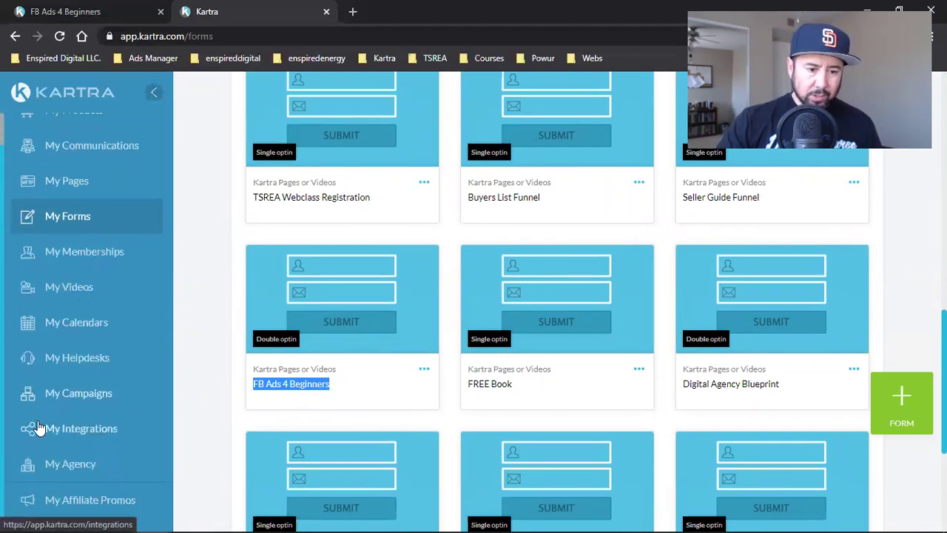
left_click(72, 325)
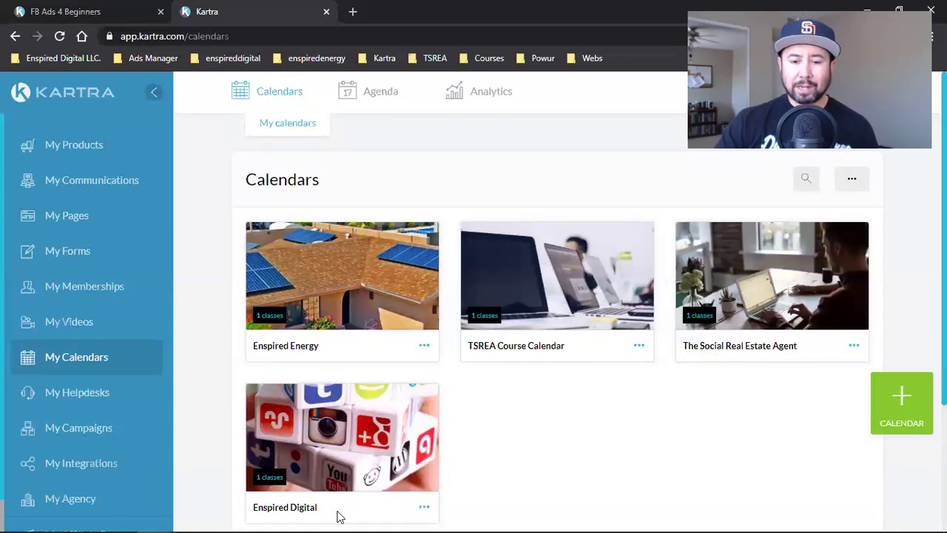
triple_click(300, 515)
left_click(615, 450)
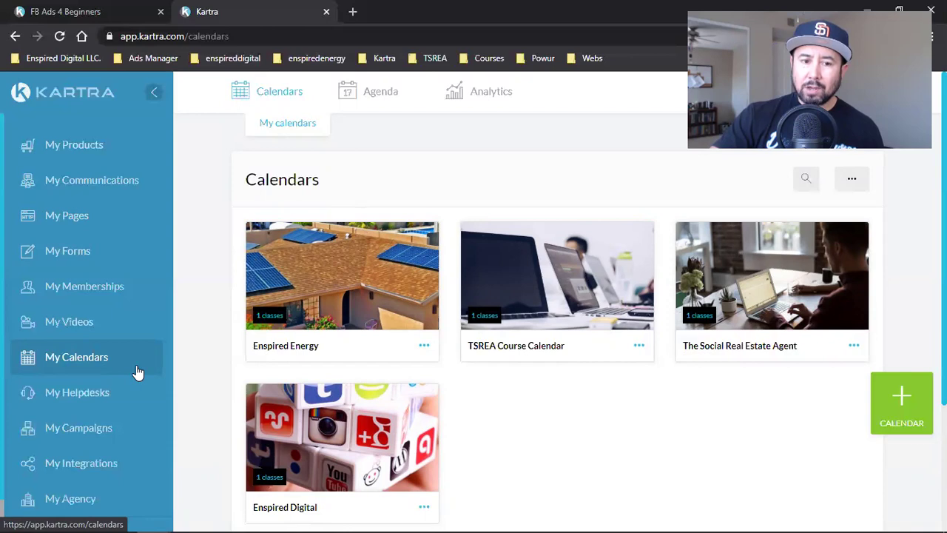
left_click(118, 14)
left_click(180, 12)
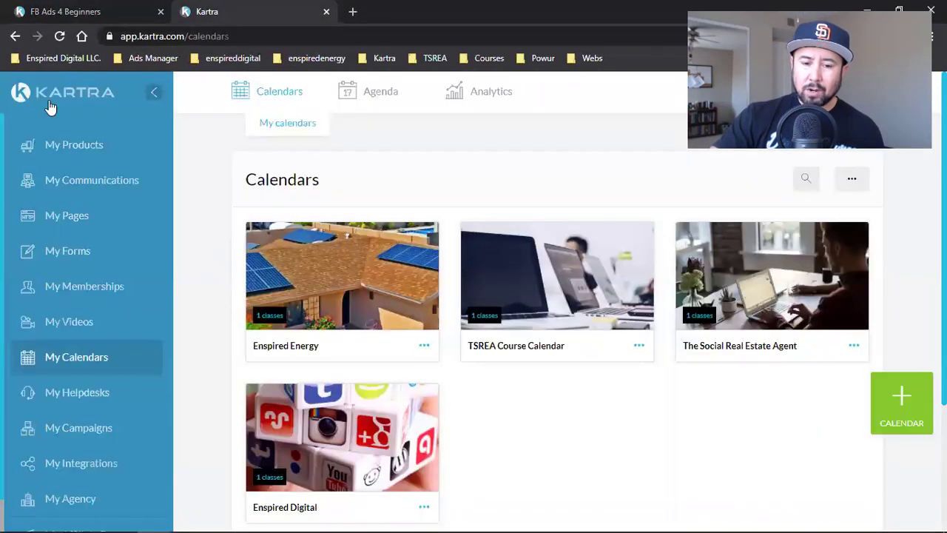
Open the communications area's lead lists and switch to the email sequences.
left_click(78, 185)
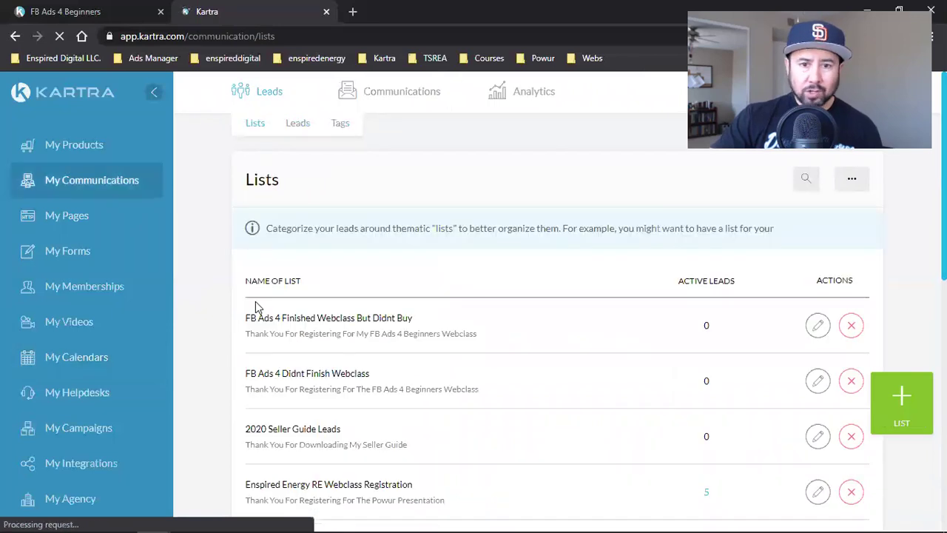
left_click(402, 123)
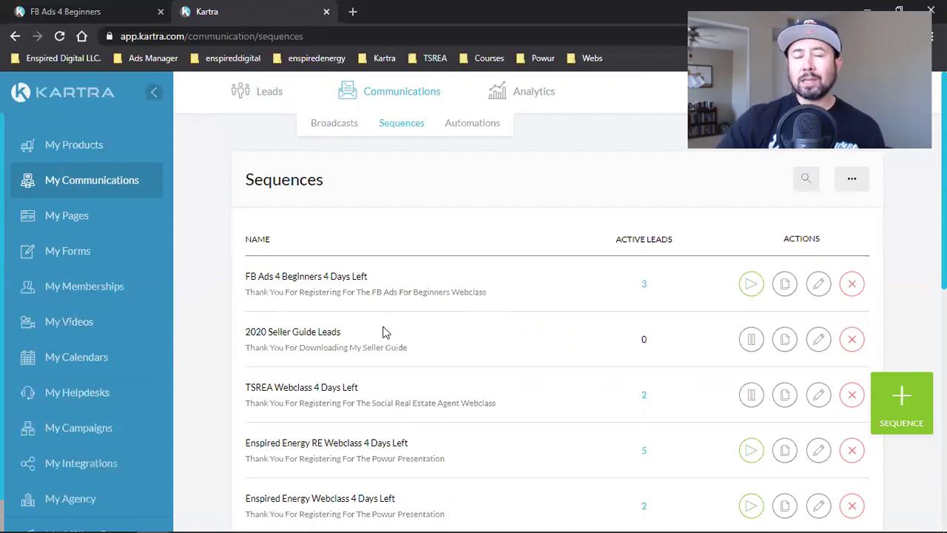
mouse_move(511, 79)
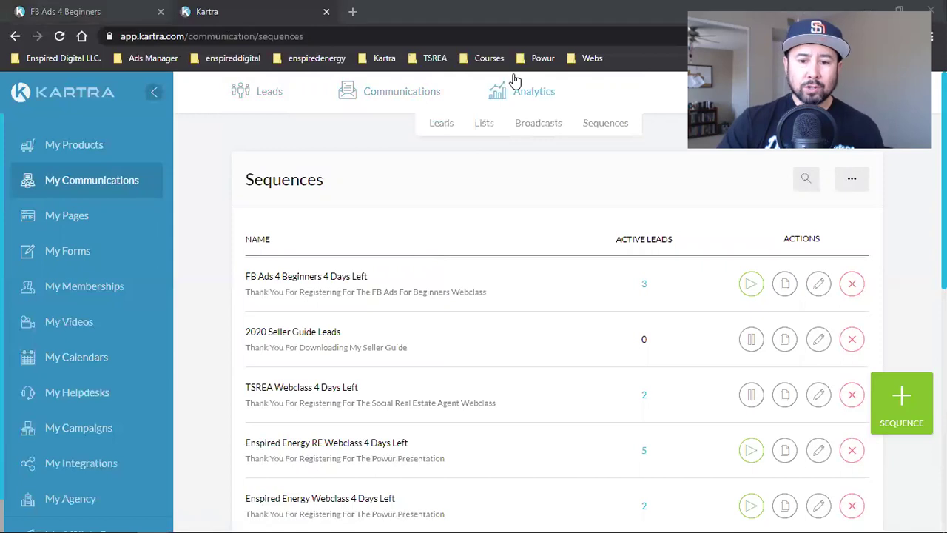